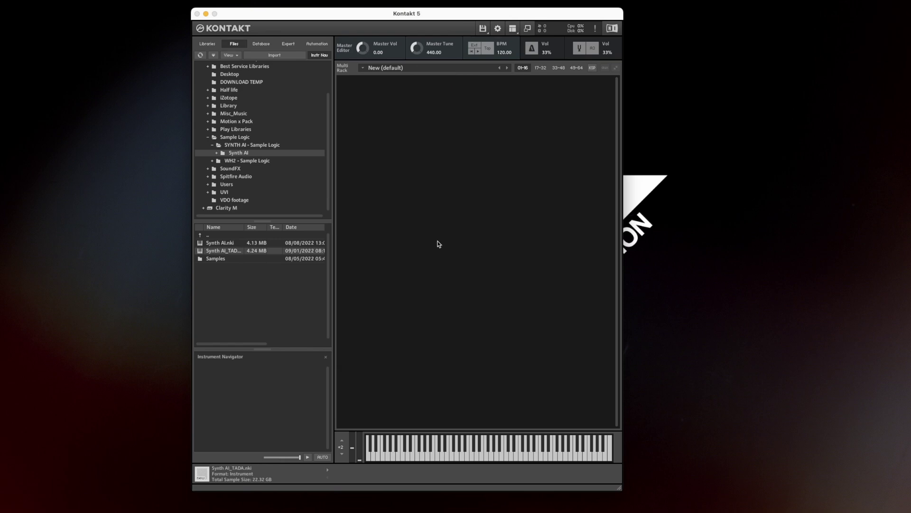
Step: Hide the file browser pane and move the sampler window slightly to make room for the instrument
{"action": "key", "text": "F1"}
{"action": "left_click_drag", "start_coordinate": [478, 17], "coordinate": [506, 13]}
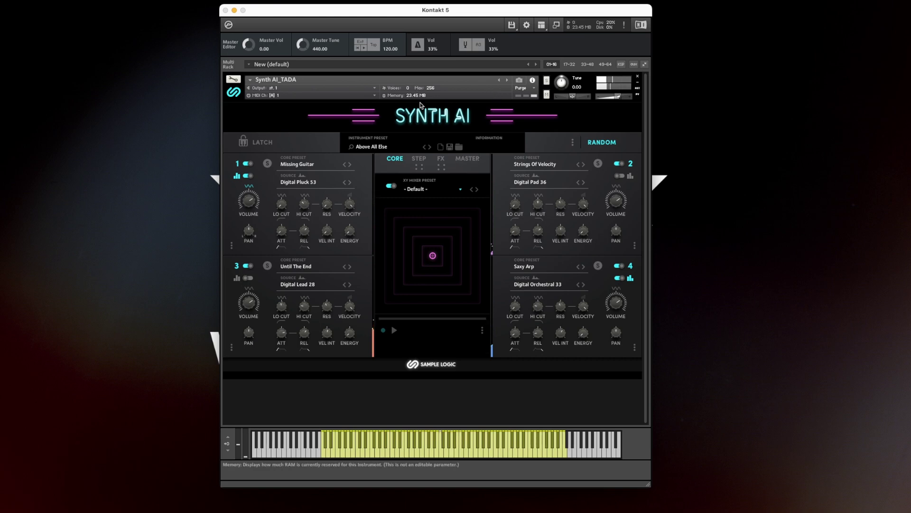
Step: Set the XY mixer puck to about X 734, Y 565 and start the XY mixer playback
{"action": "left_click_drag", "start_coordinate": [427, 298], "coordinate": [454, 249]}
{"action": "left_click", "coordinate": [394, 331]}
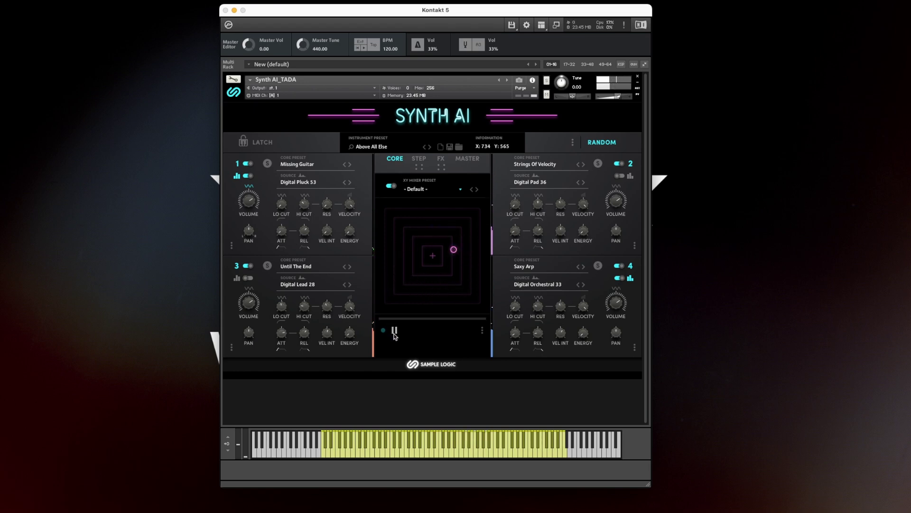
Step: Filter the instrument presets by the Acoustic - Organic tag and audition Accurate Mallets, Brite Air and Defiant Jazz
{"action": "left_click", "coordinate": [373, 147]}
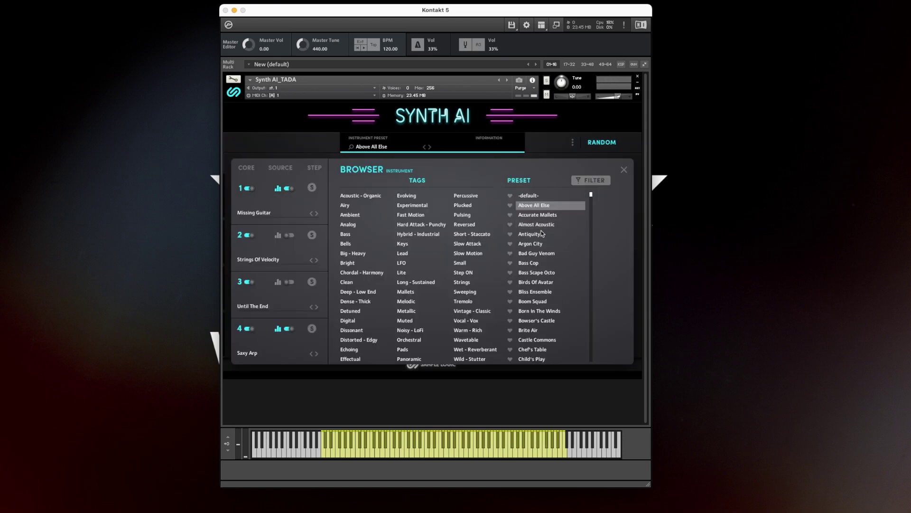
{"action": "left_click", "coordinate": [357, 196]}
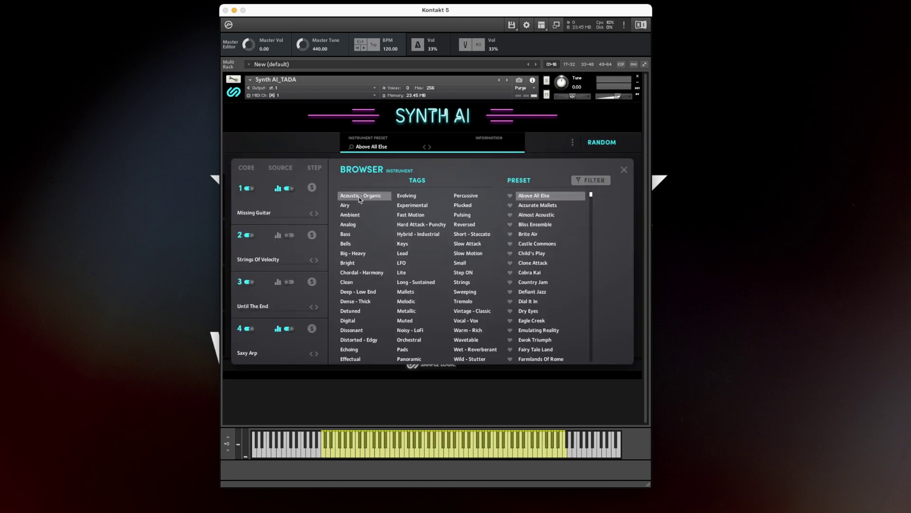
{"action": "left_click", "coordinate": [525, 207]}
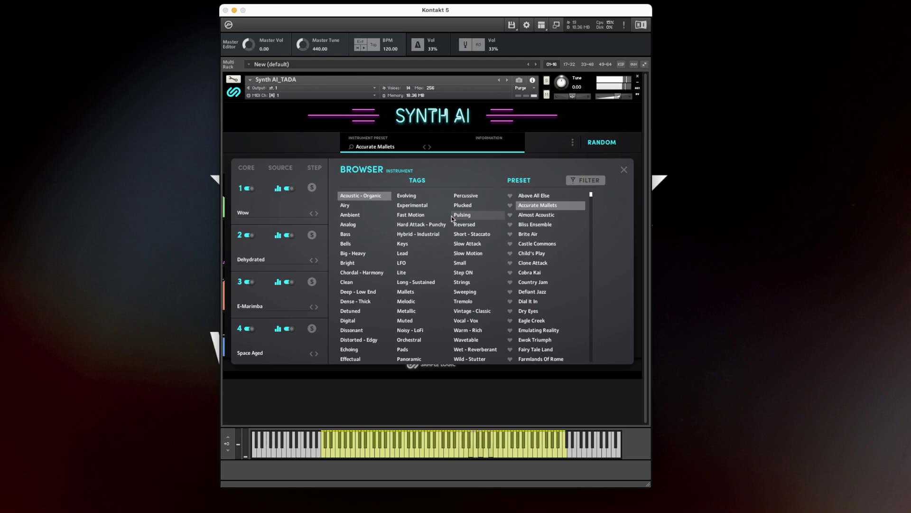
{"action": "left_click", "coordinate": [556, 233]}
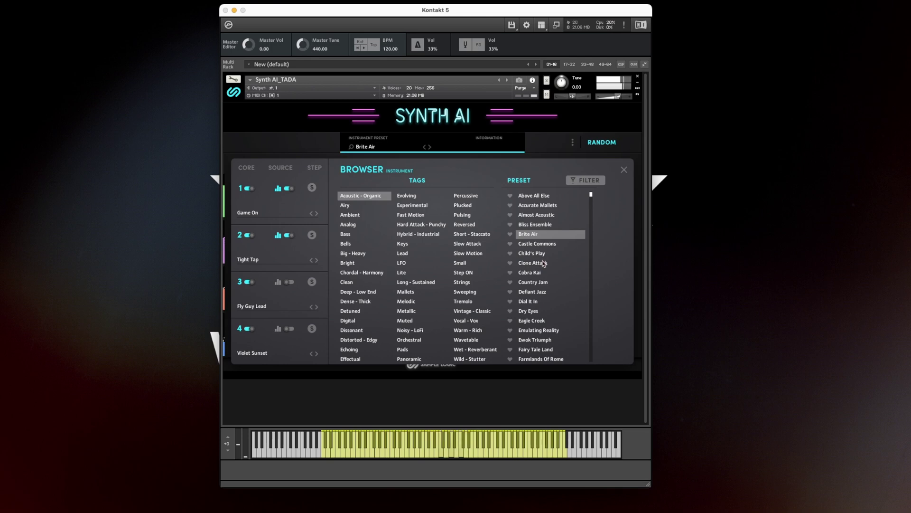
{"action": "left_click", "coordinate": [544, 292]}
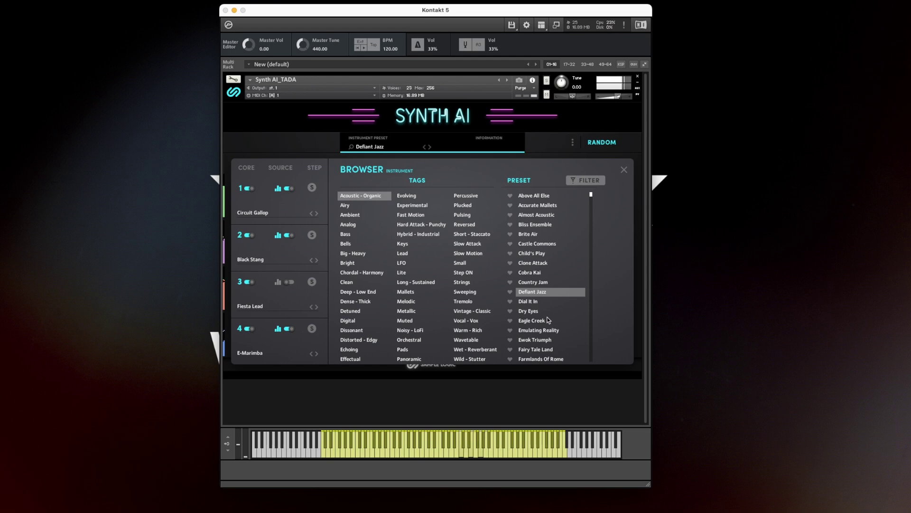
Step: Audition Dry Eyes and Lost Tunnel Bot with the Evolving tag added, and Serene Peace with Strings added
{"action": "left_click", "coordinate": [530, 311]}
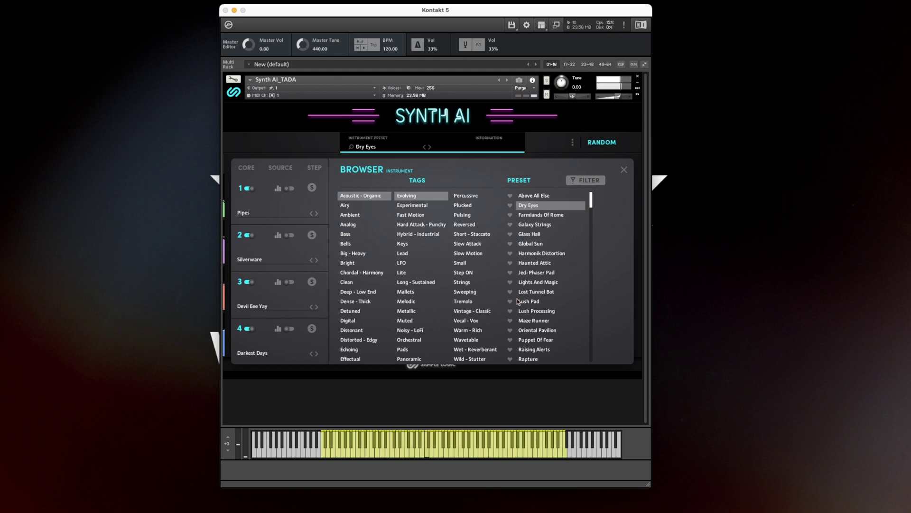
{"action": "left_click", "coordinate": [540, 291]}
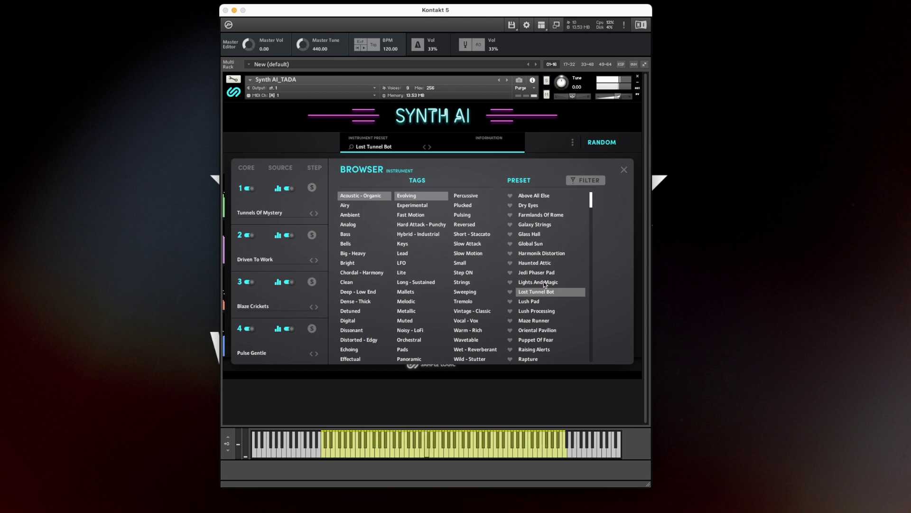
{"action": "left_click", "coordinate": [549, 321]}
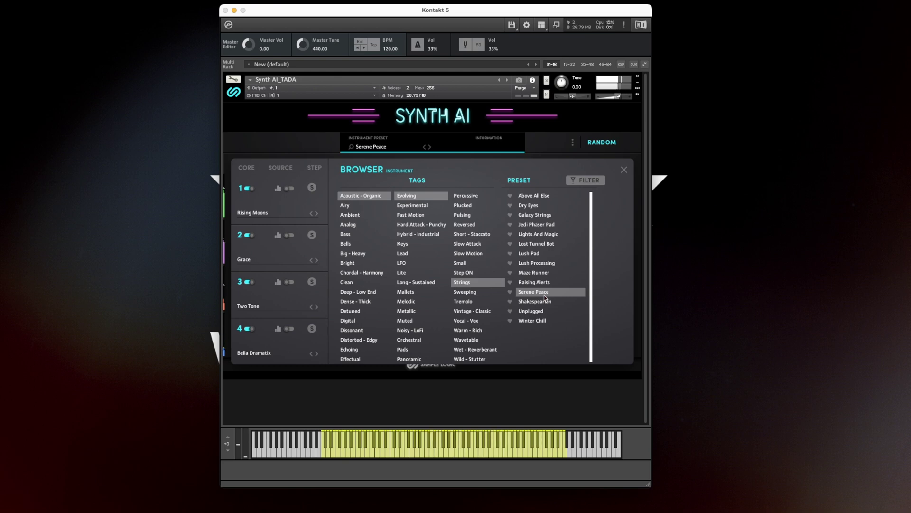
Step: Filter the presets by the Airy and Strings tags and audition Child's Play and Unplugged
{"action": "left_click", "coordinate": [345, 205]}
{"action": "left_click", "coordinate": [532, 205]}
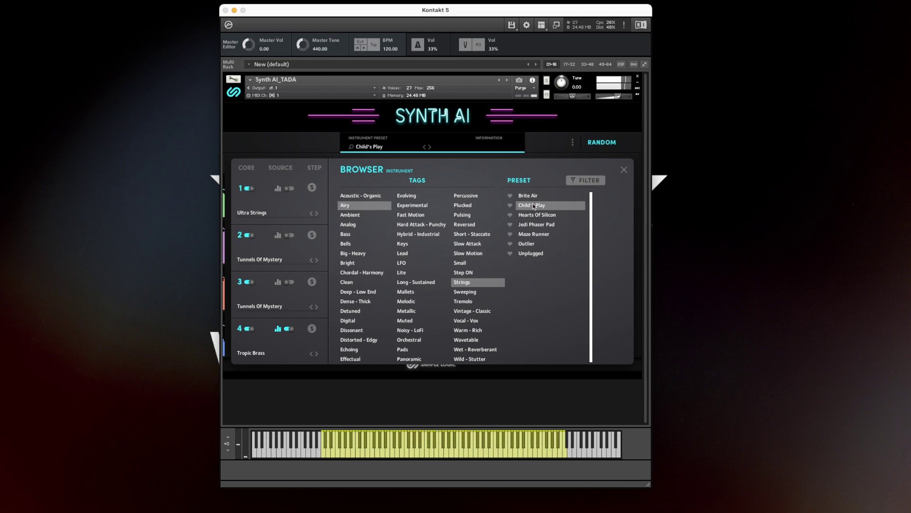
{"action": "left_click", "coordinate": [529, 255]}
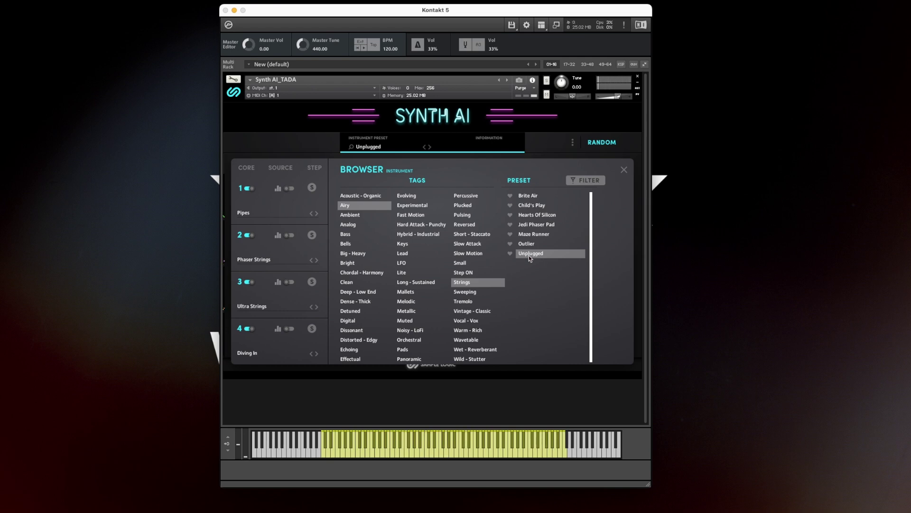
Step: Filter the presets by the Ambient tag and audition Bad Guy Venom, Church Ascension and Drum Alike
{"action": "left_click", "coordinate": [350, 214]}
{"action": "left_click", "coordinate": [544, 197]}
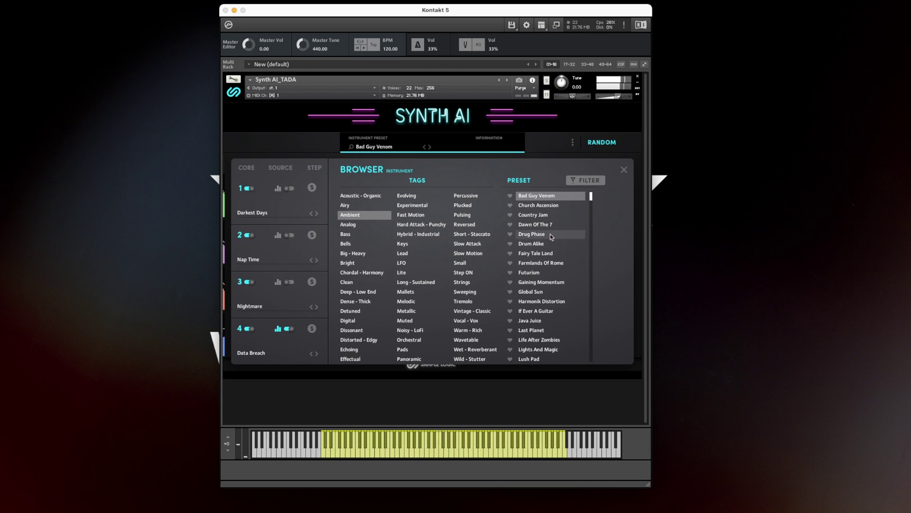
{"action": "key", "text": "Down"}
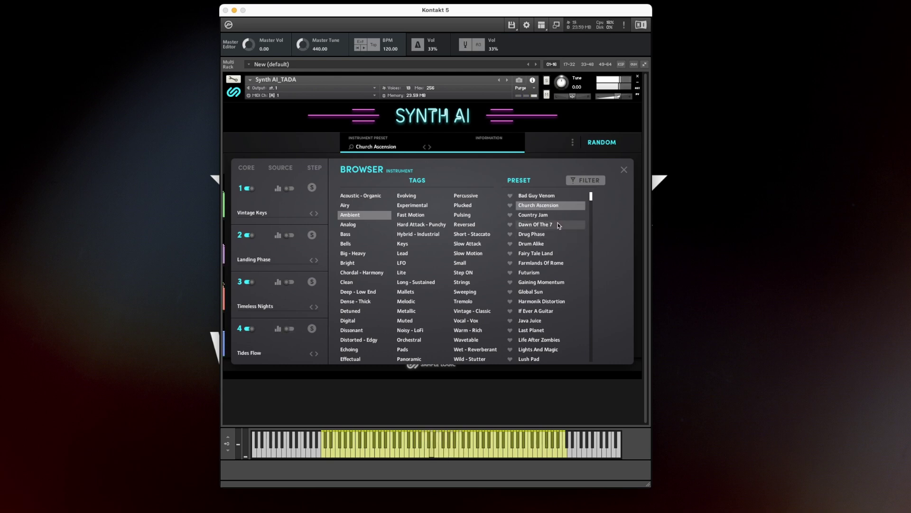
{"action": "left_click", "coordinate": [562, 244]}
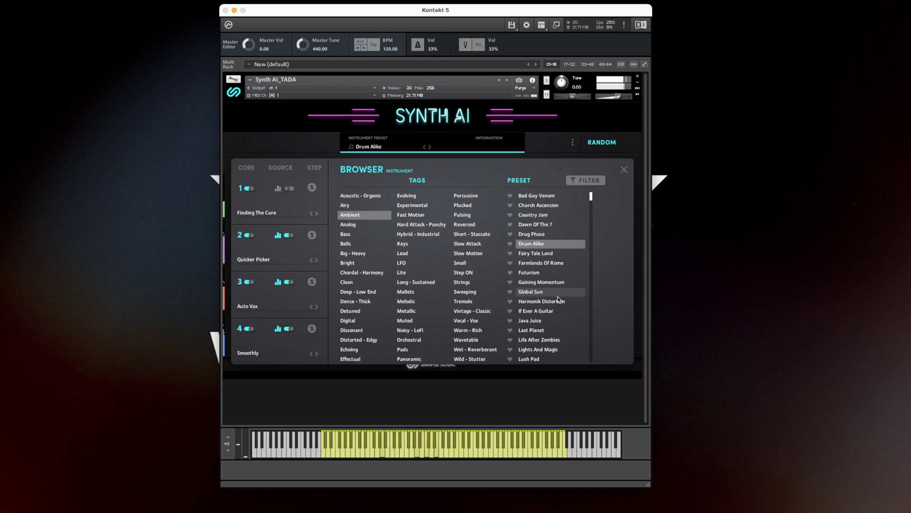
Step: Close the preset browser and move the Drum Alike XY mixer puck away from the centre towards cores 2 and 4
{"action": "left_click", "coordinate": [624, 170]}
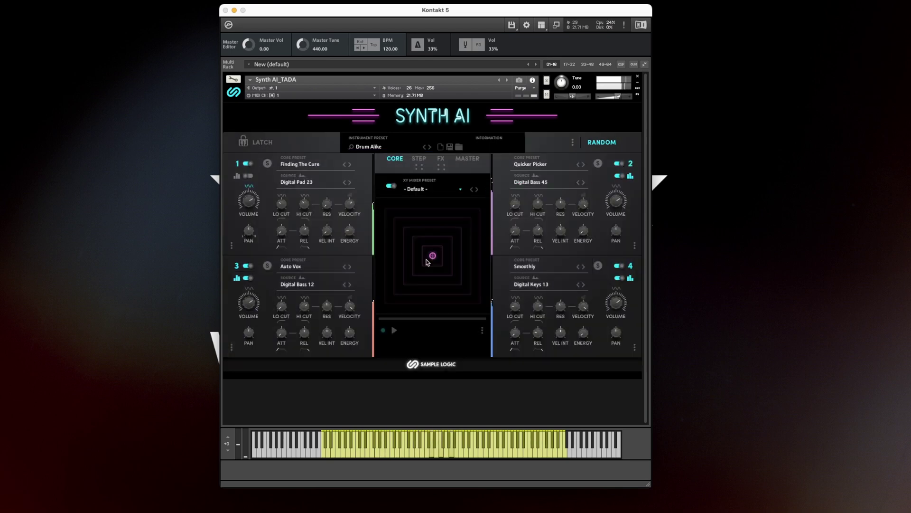
{"action": "left_click_drag", "start_coordinate": [427, 262], "coordinate": [476, 241]}
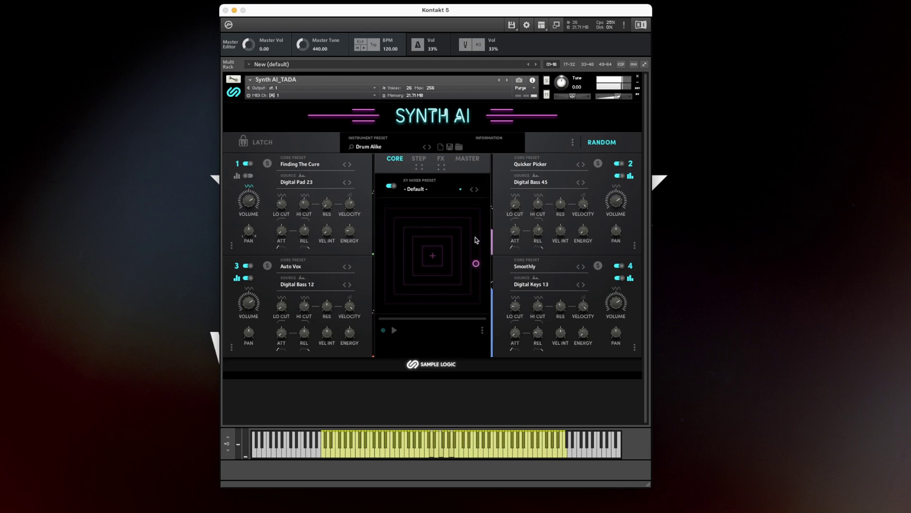
Step: Audition the Last Planet preset, and audition Argon City, Gum Road and Edge Rush under the Analog tag
{"action": "left_click", "coordinate": [365, 147]}
{"action": "left_click", "coordinate": [531, 282]}
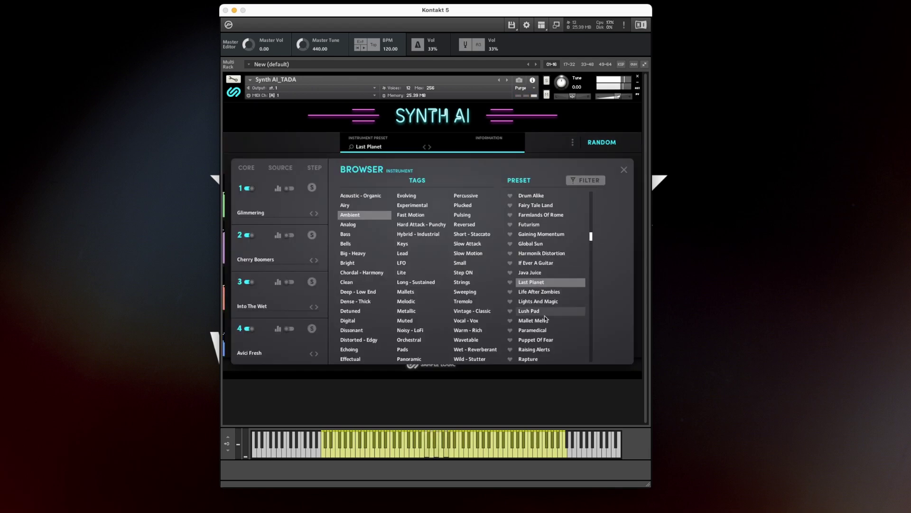
{"action": "left_click", "coordinate": [348, 224]}
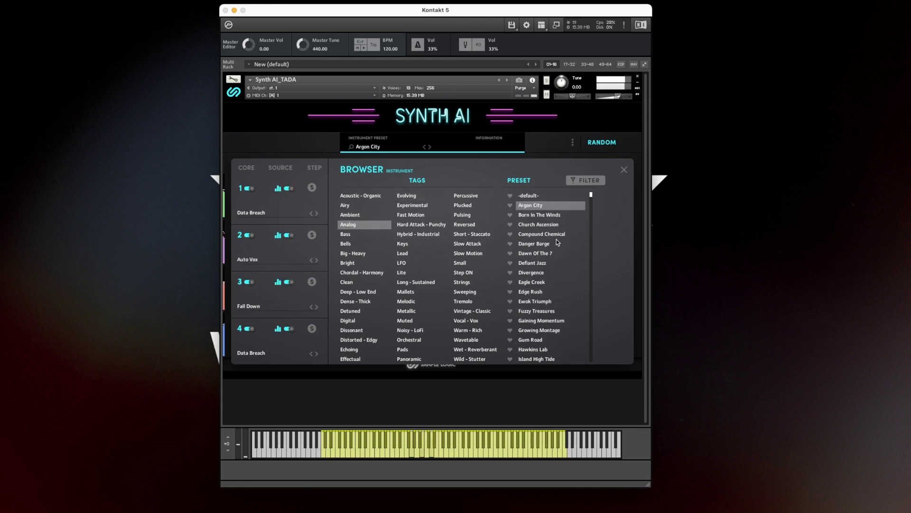
{"action": "left_click", "coordinate": [549, 339]}
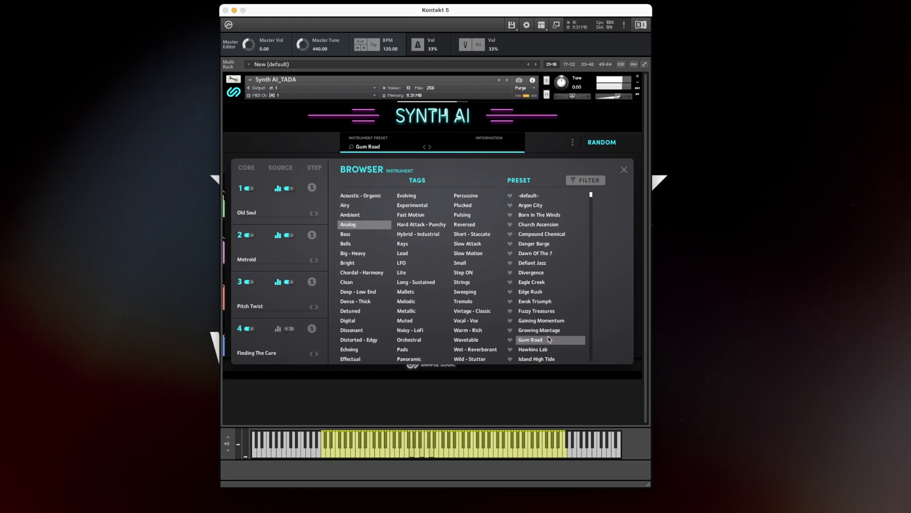
{"action": "left_click", "coordinate": [544, 291]}
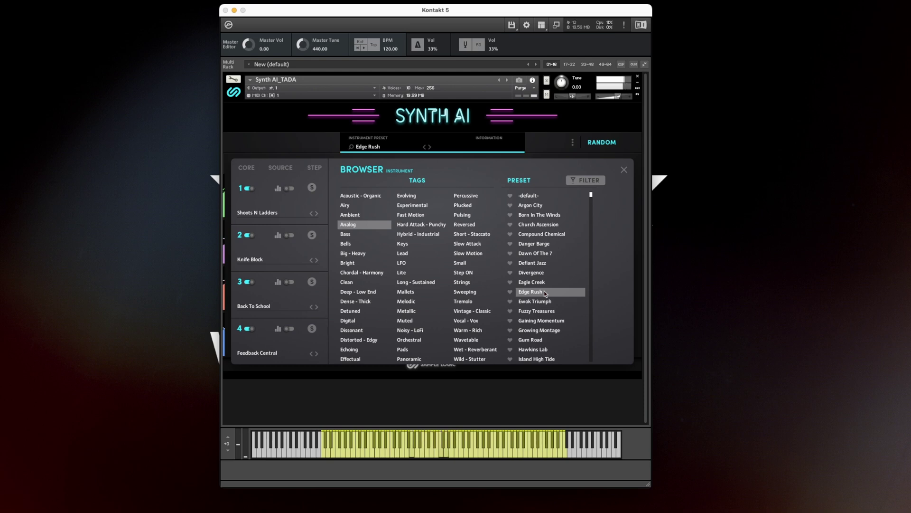
Step: Add the Hard Attack - Punchy tag to Analog and audition Sky Surf Organ, Under The Cyborg, Tyrannical Octaves and Gaining Momentum
{"action": "left_click", "coordinate": [416, 225]}
{"action": "left_click", "coordinate": [536, 225]}
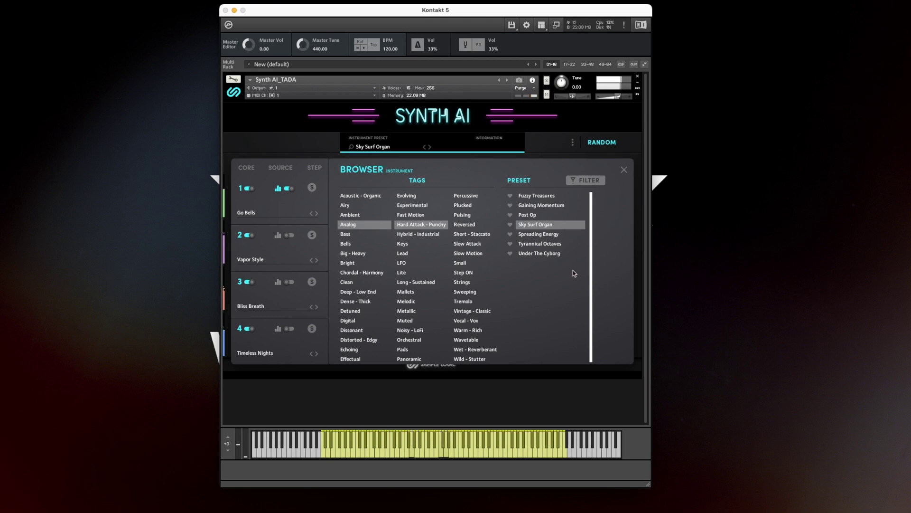
{"action": "left_click", "coordinate": [546, 254]}
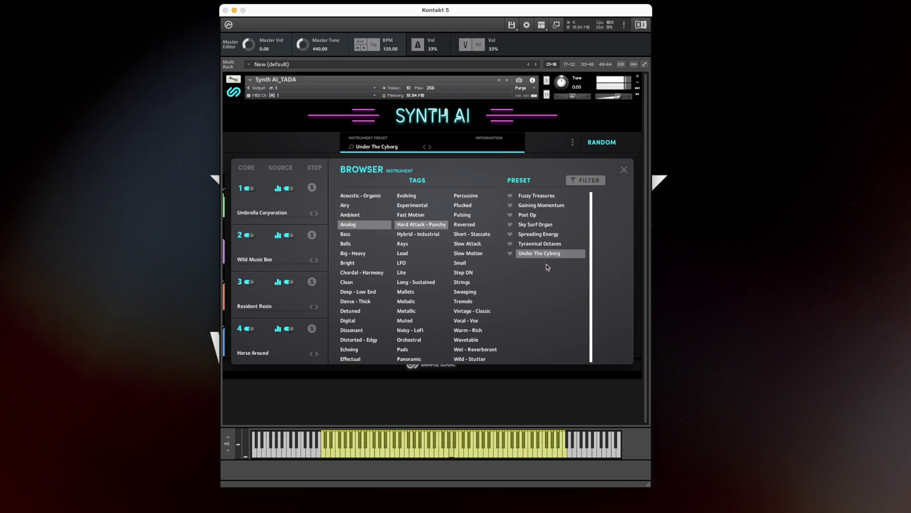
{"action": "left_click", "coordinate": [548, 244]}
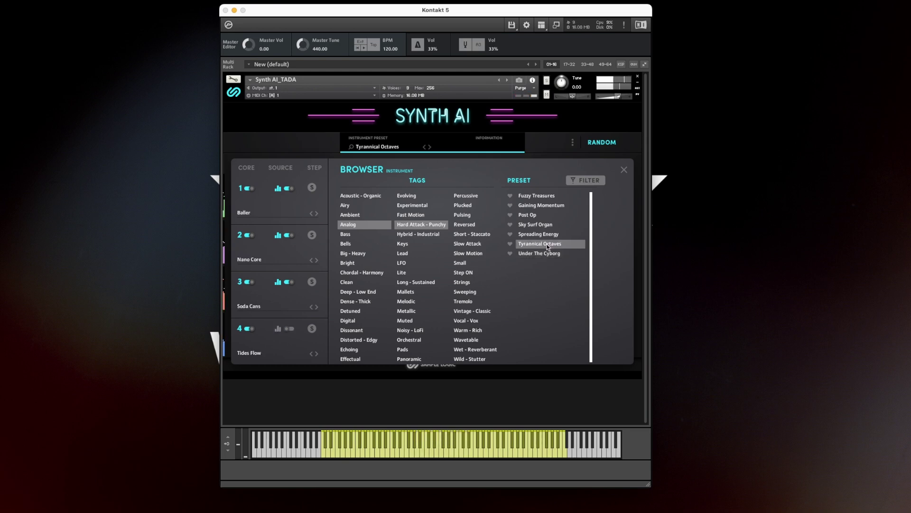
{"action": "left_click", "coordinate": [541, 206]}
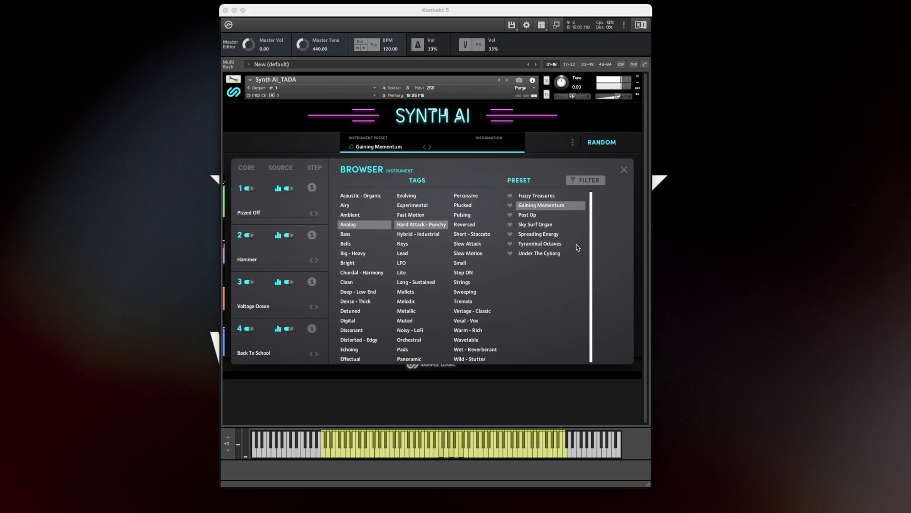
Step: Audition Fast As You Can, God Machine and Half Speed Affairs with only the Hard Attack - Punchy tag active
{"action": "left_click", "coordinate": [565, 262]}
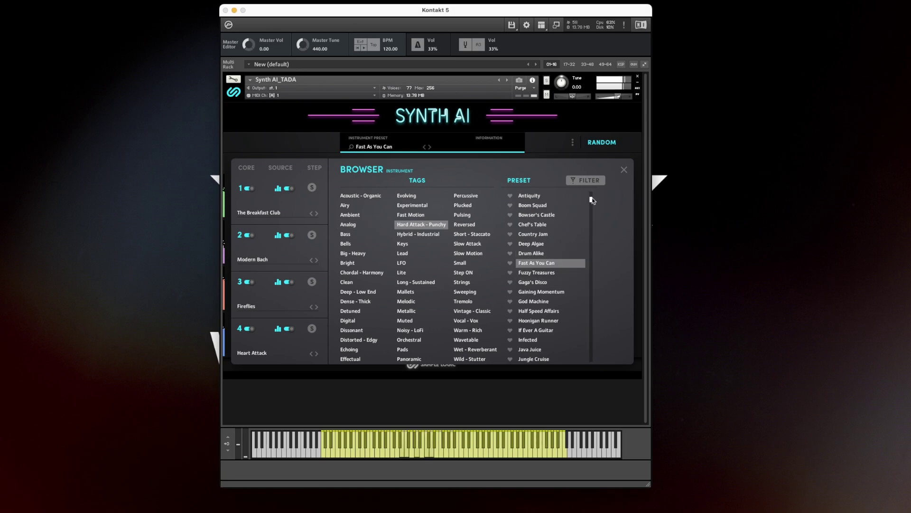
{"action": "left_click", "coordinate": [565, 305]}
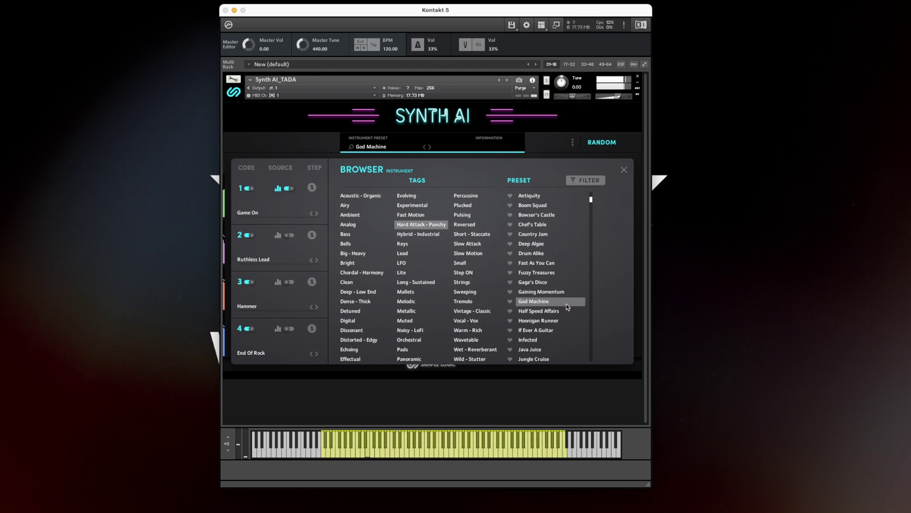
{"action": "left_click", "coordinate": [569, 312]}
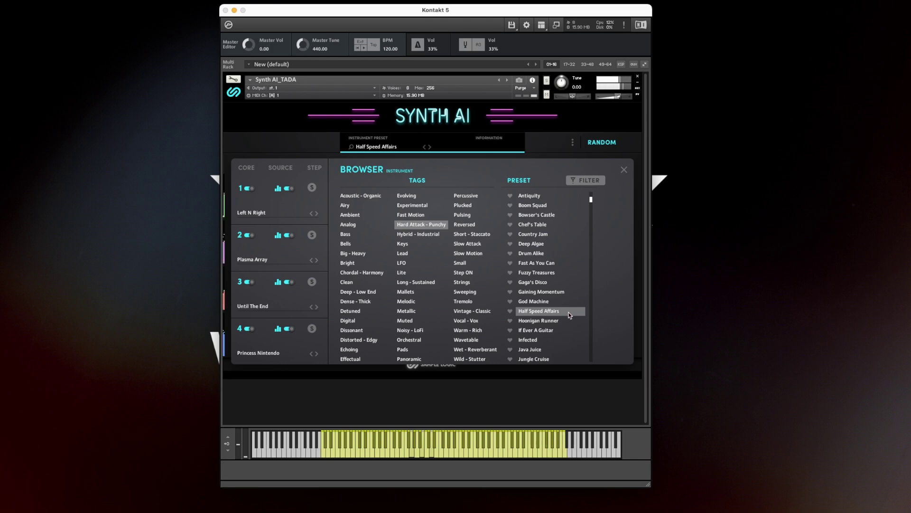
Step: Add the Big - Heavy tag and audition Splutter, and add Distorted - Edgy and audition Infected
{"action": "left_click", "coordinate": [353, 253]}
{"action": "left_click", "coordinate": [537, 273]}
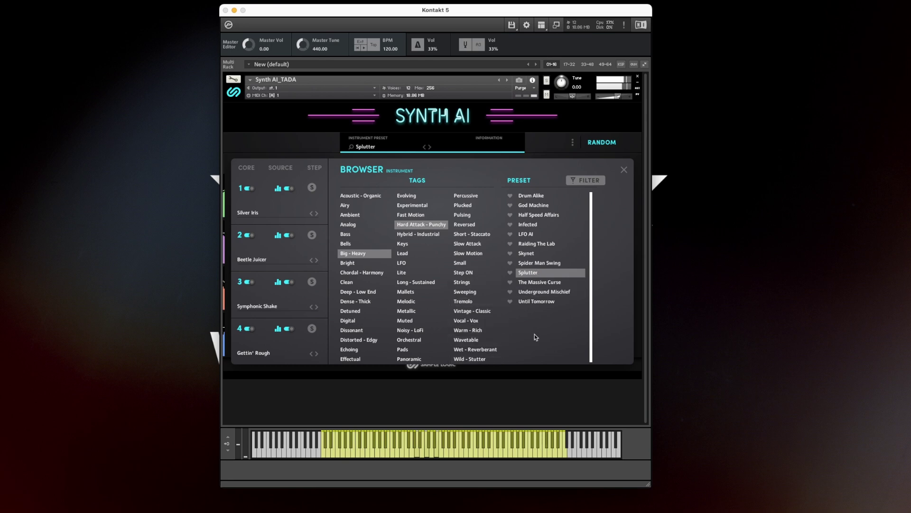
{"action": "left_click", "coordinate": [359, 340]}
{"action": "left_click", "coordinate": [532, 226]}
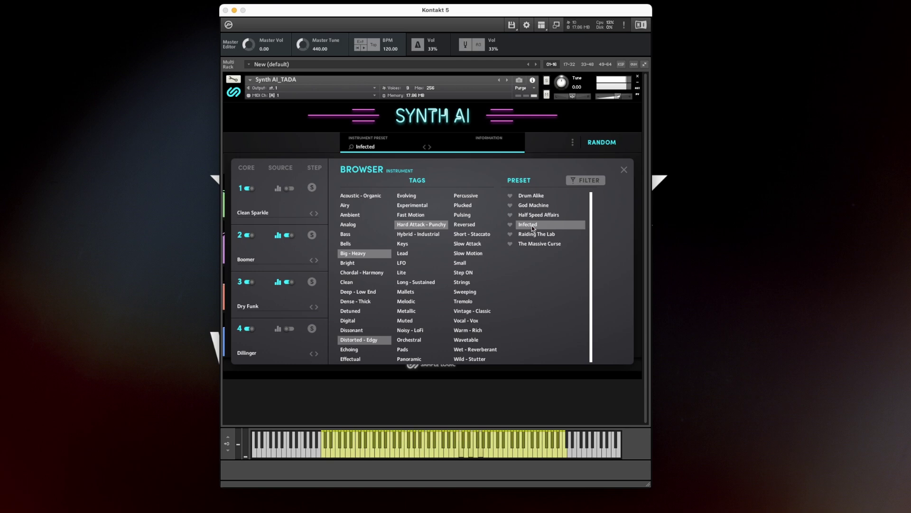
Step: Audition Farmlands Of Rome and Grotesque under the Vocal - Vox tag, and load the Rapture preset
{"action": "left_click", "coordinate": [560, 244]}
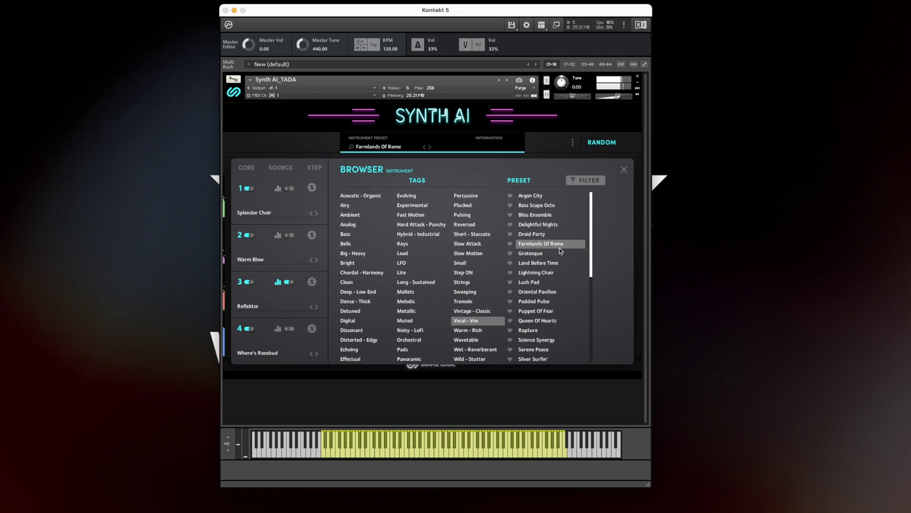
{"action": "left_click", "coordinate": [560, 252]}
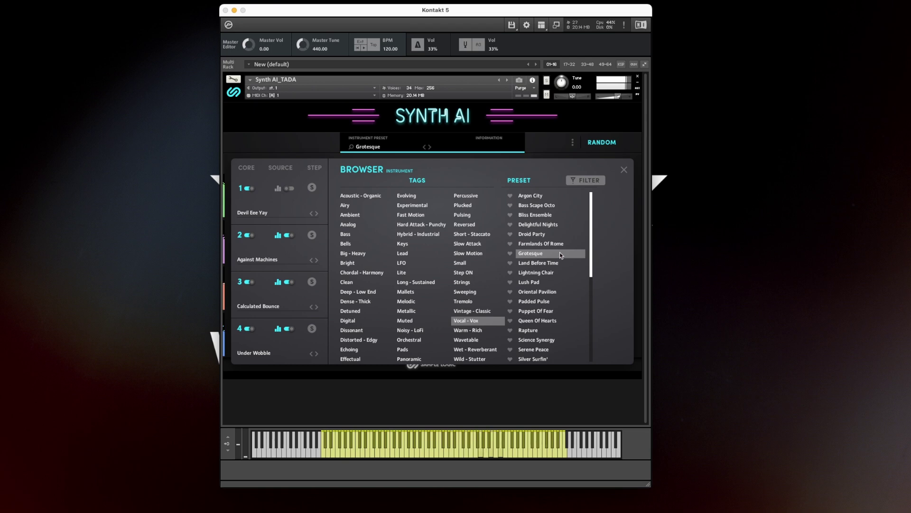
{"action": "left_click", "coordinate": [528, 330]}
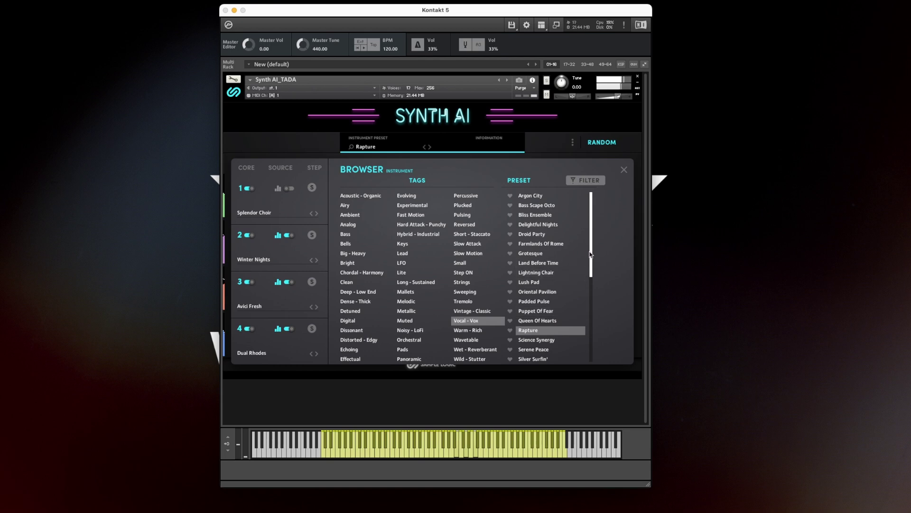
{"action": "left_click_drag", "start_coordinate": [590, 282], "coordinate": [591, 301]}
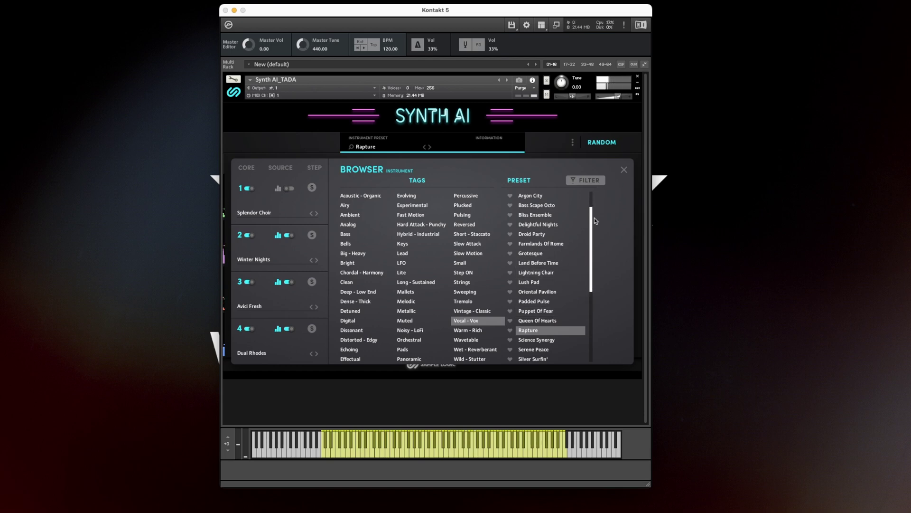
Step: Move Rapture's XY mixer puck close to the centre of its pad and reopen the instrument preset browser
{"action": "left_click", "coordinate": [624, 169]}
{"action": "left_click_drag", "start_coordinate": [391, 210], "coordinate": [429, 257]}
{"action": "left_click", "coordinate": [383, 151]}
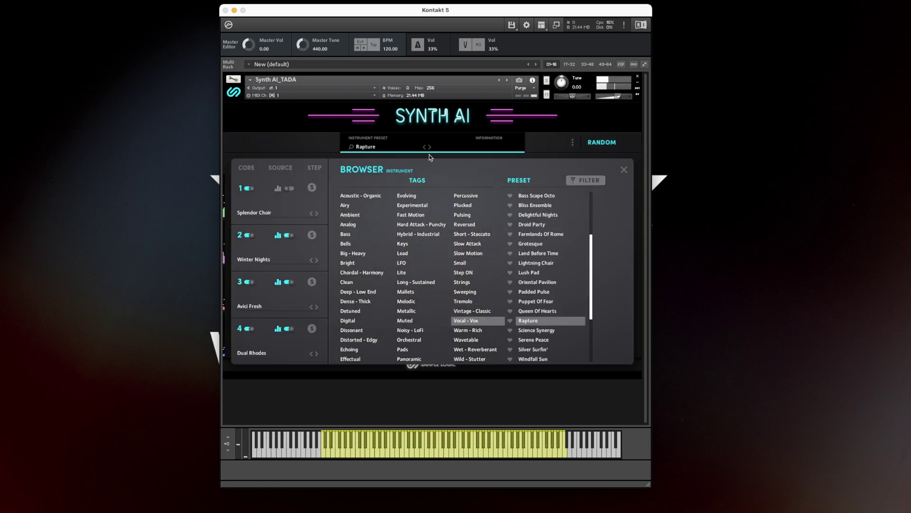
Step: Load the Silver Surfin' preset, close the preset browser and show the instrument's step sequencer page
{"action": "left_click", "coordinate": [532, 350]}
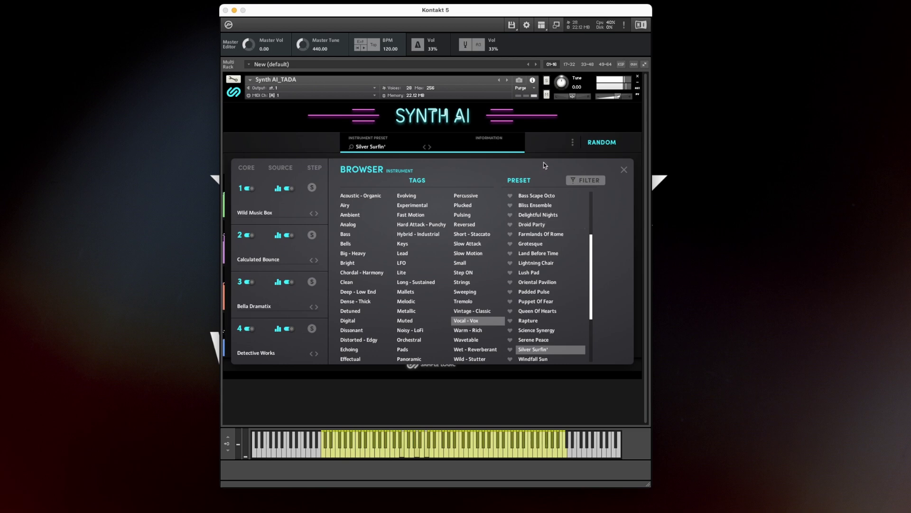
{"action": "left_click", "coordinate": [624, 171]}
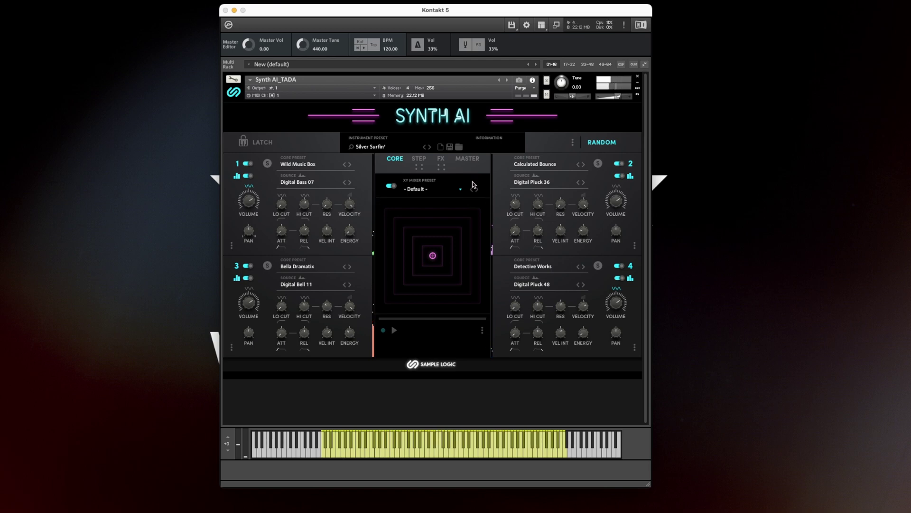
{"action": "left_click", "coordinate": [419, 161]}
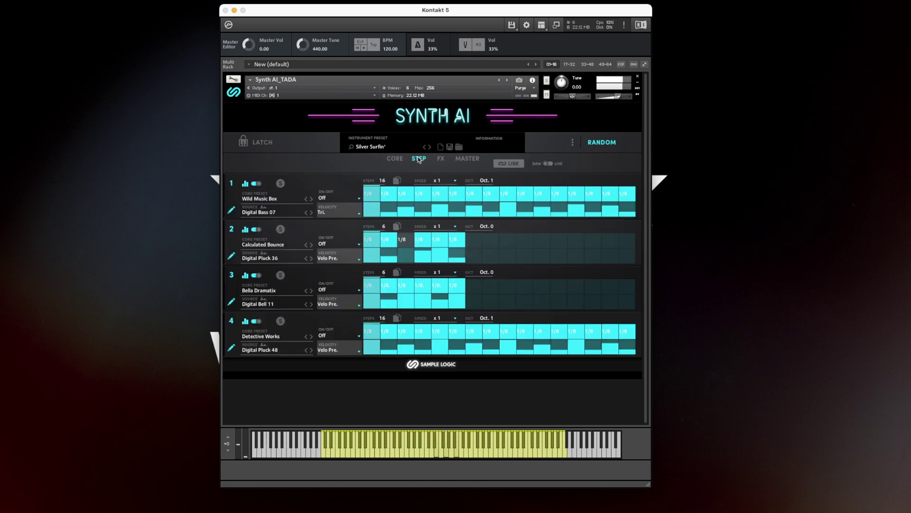
Step: Turn off the step sequencers of all four cores in Silver Surfin'
{"action": "left_click", "coordinate": [256, 183]}
{"action": "left_click", "coordinate": [257, 229]}
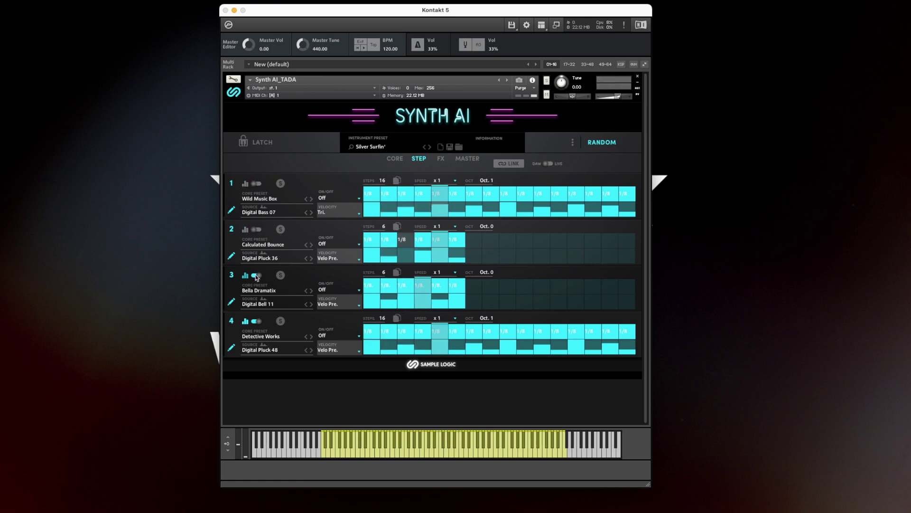
{"action": "left_click", "coordinate": [256, 275]}
{"action": "left_click", "coordinate": [260, 322]}
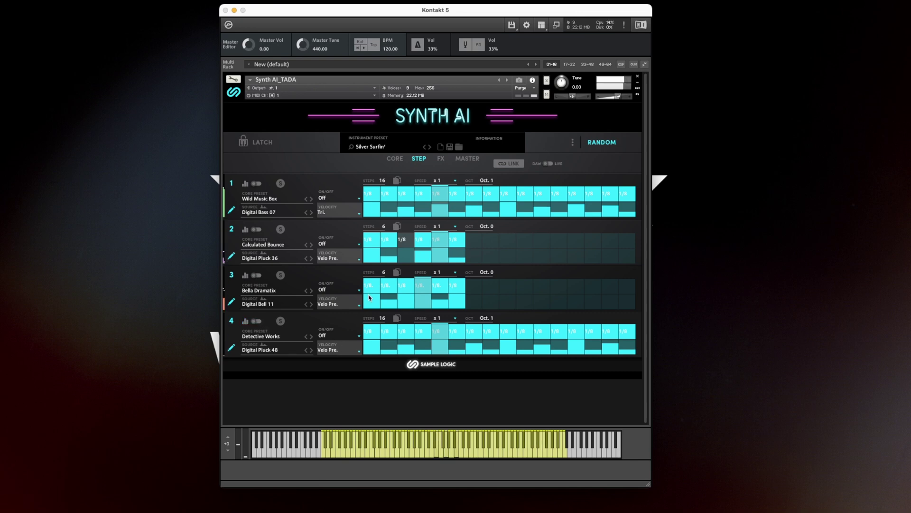
Step: Audition the step sequencers of cores 4, 3, 2 and 1 one at a time, leaving only core 1's switched on
{"action": "left_click", "coordinate": [256, 322]}
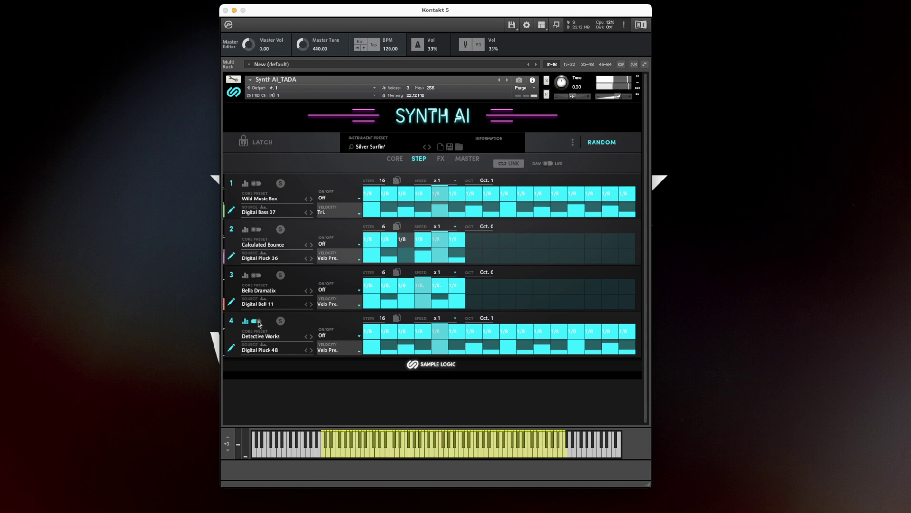
{"action": "left_click", "coordinate": [258, 322]}
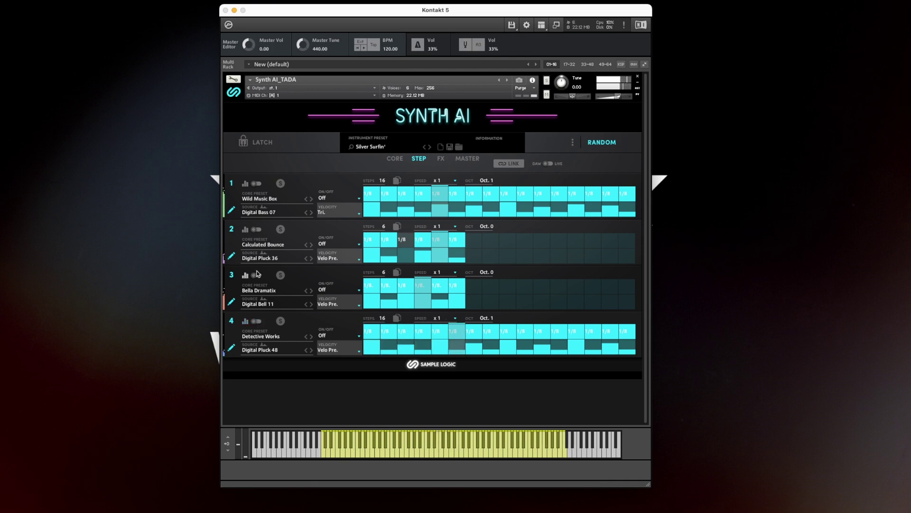
{"action": "left_click", "coordinate": [257, 276]}
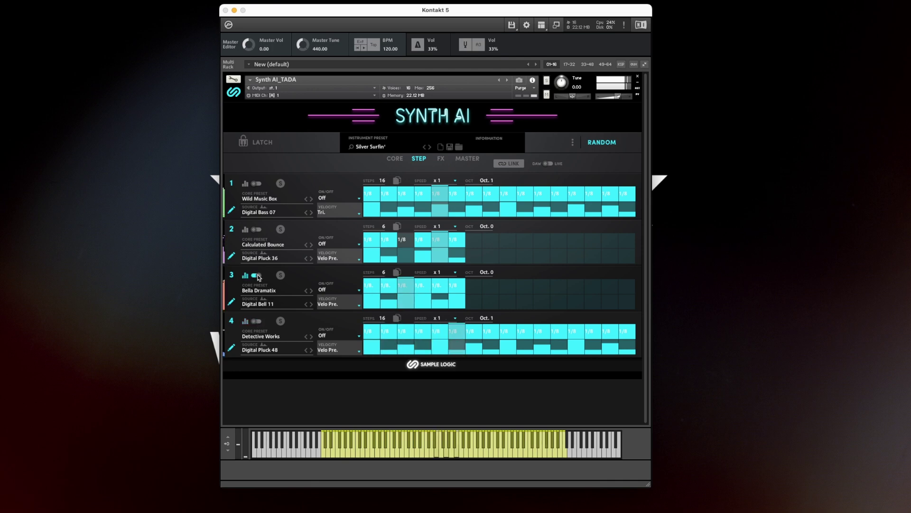
{"action": "left_click", "coordinate": [255, 230]}
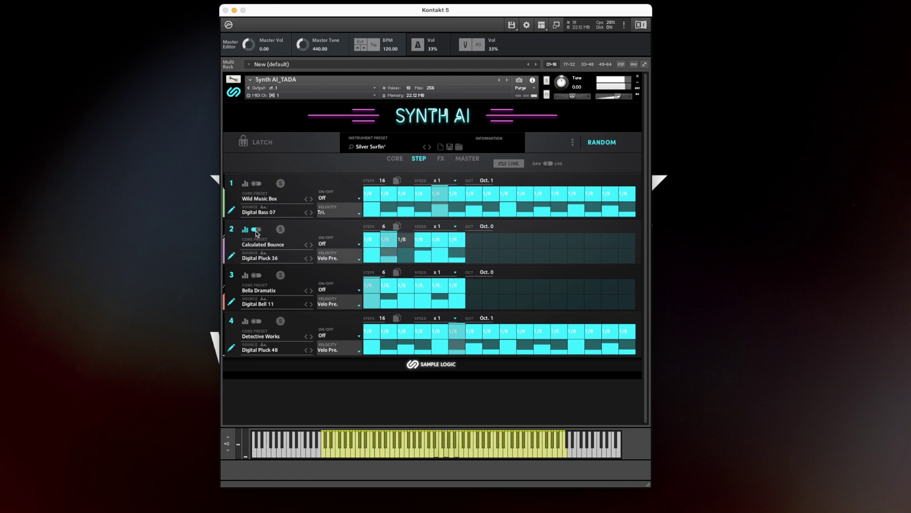
{"action": "left_click", "coordinate": [256, 183]}
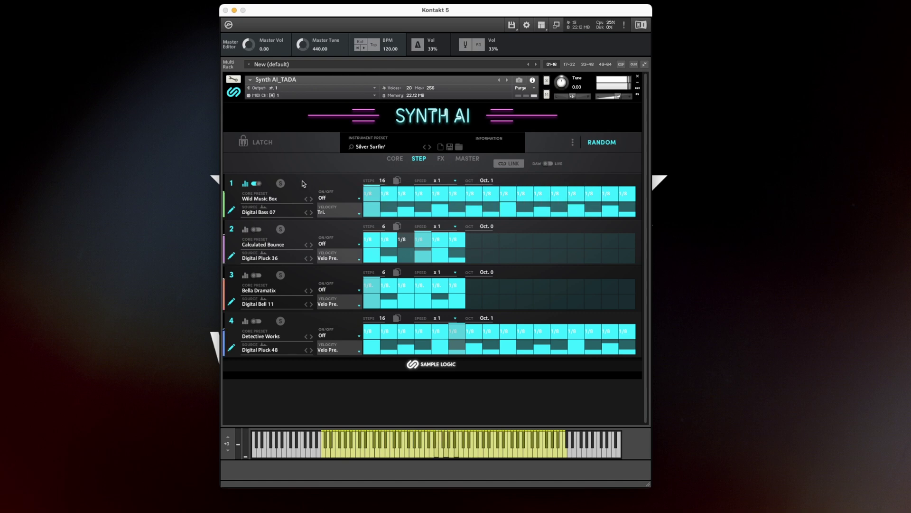
Step: Move the XY mixer puck towards core 2 and switch on core 2's step sequencer alongside core 1's
{"action": "left_click", "coordinate": [395, 158]}
{"action": "left_click_drag", "start_coordinate": [469, 240], "coordinate": [469, 222]}
{"action": "left_click", "coordinate": [418, 159]}
{"action": "left_click", "coordinate": [257, 230]}
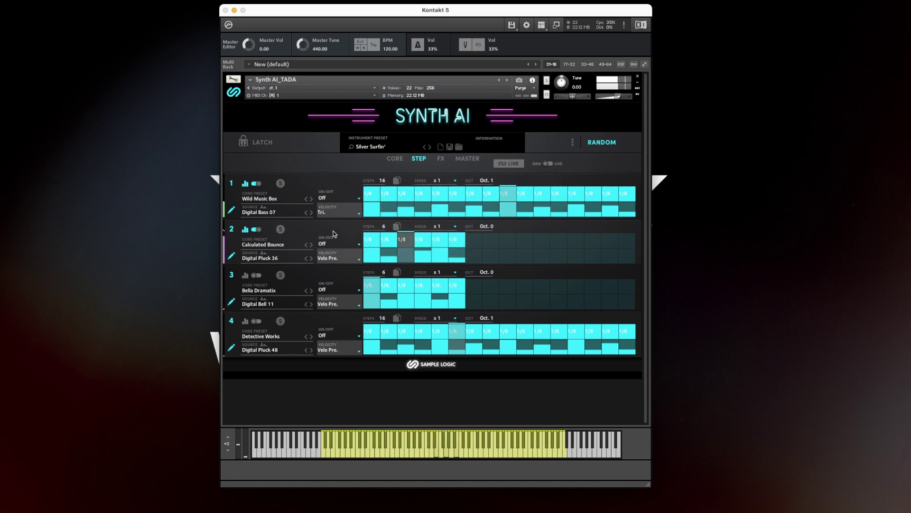
Step: Reopen the instrument preset browser, add the Deep - Low End tag to Vocal - Vox and audition Padded Pulse
{"action": "left_click", "coordinate": [403, 148]}
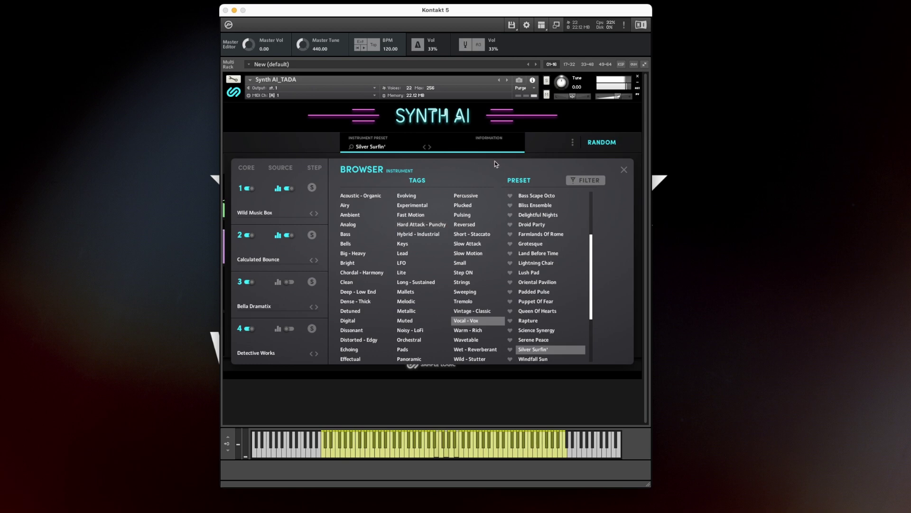
{"action": "left_click", "coordinate": [358, 291]}
{"action": "left_click", "coordinate": [534, 215]}
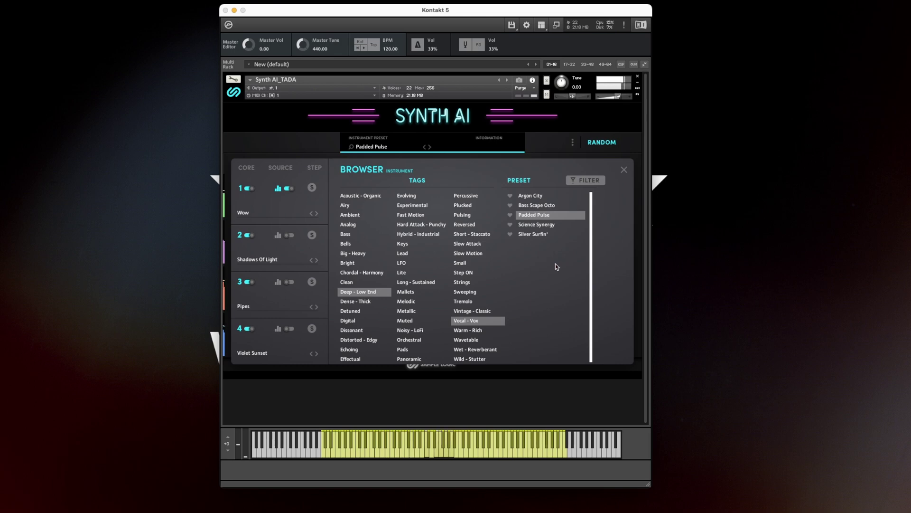
{"action": "key", "text": "Down"}
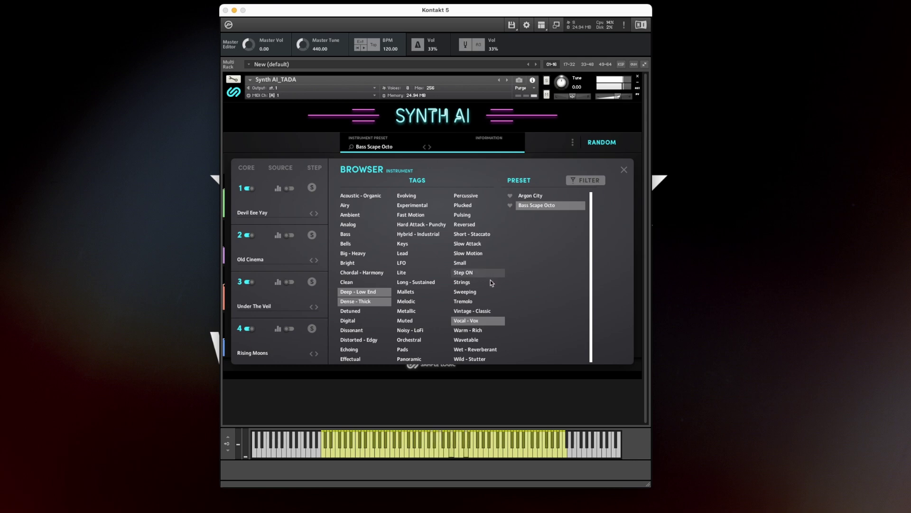
Step: Remove the Vocal - Vox tag and audition Half Speed Affairs and Nitro Drip under Deep - Low End and Dense - Thick
{"action": "left_click", "coordinate": [488, 320]}
{"action": "left_click", "coordinate": [545, 284]}
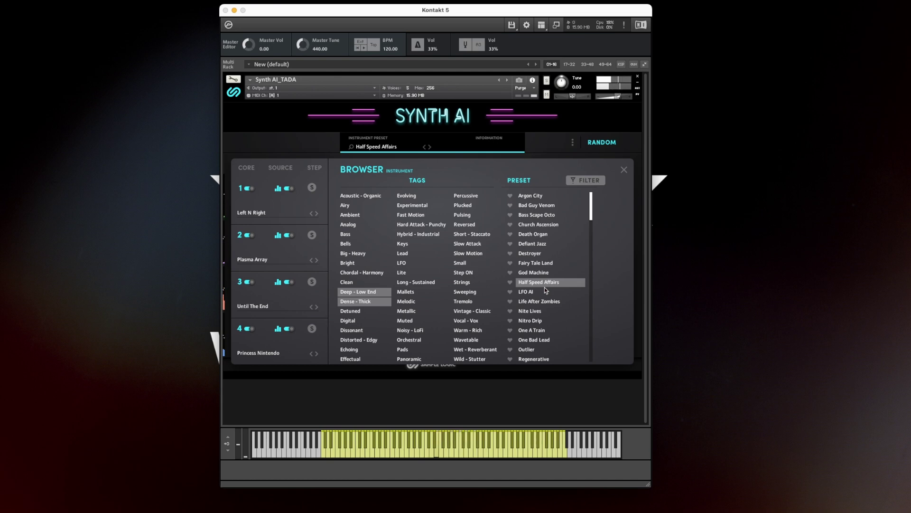
{"action": "left_click", "coordinate": [541, 321]}
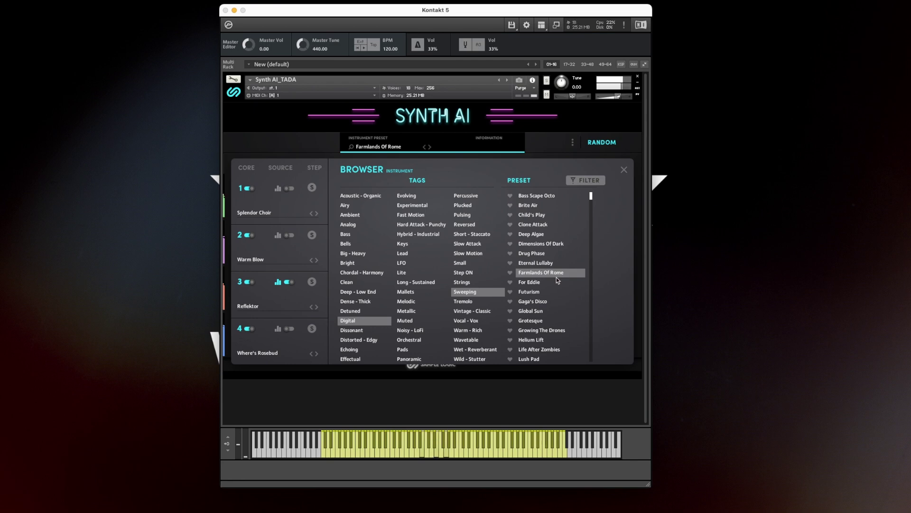
Step: Audition Grotesque, Life After Zombies and Futurism under the Digital and Sweeping tags
{"action": "left_click", "coordinate": [545, 319]}
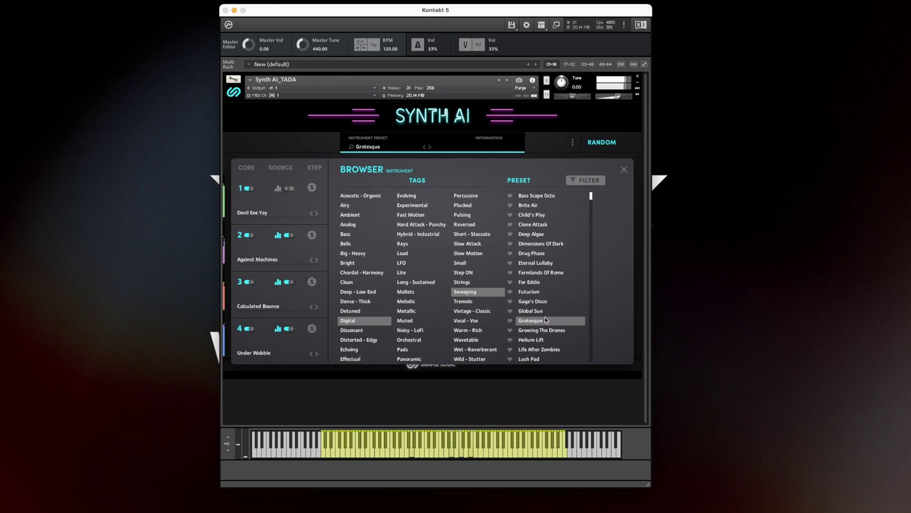
{"action": "left_click", "coordinate": [539, 349]}
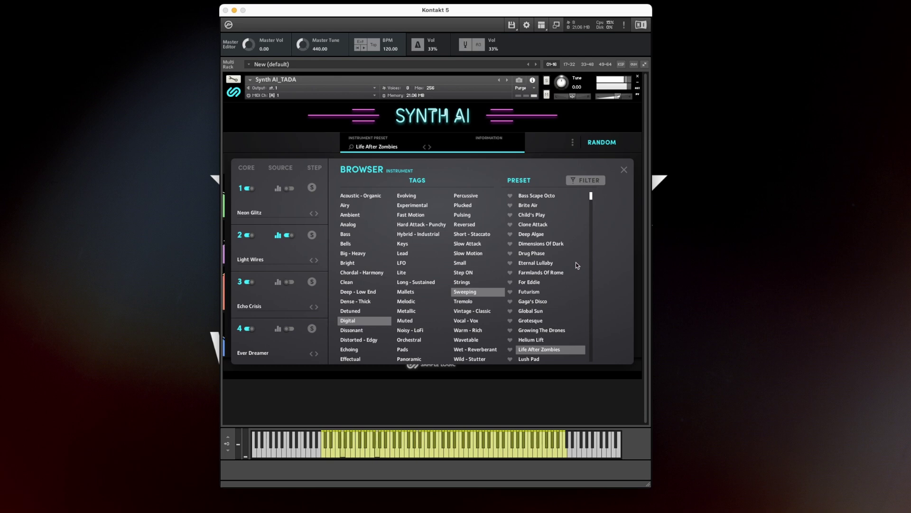
{"action": "left_click", "coordinate": [537, 292]}
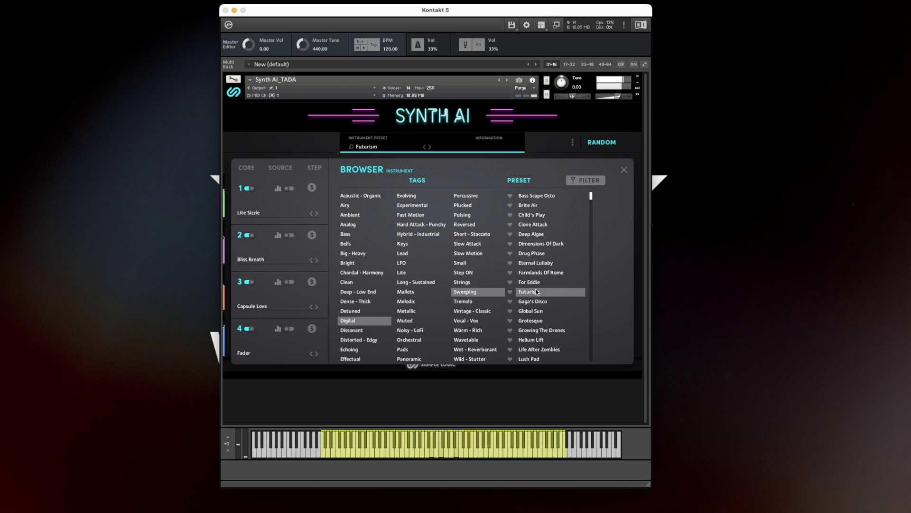
Step: Filter the presets by the Effectual tag and audition Cobra Kai, Clone Attack and For Eddie
{"action": "left_click", "coordinate": [351, 359]}
{"action": "left_click", "coordinate": [533, 290]}
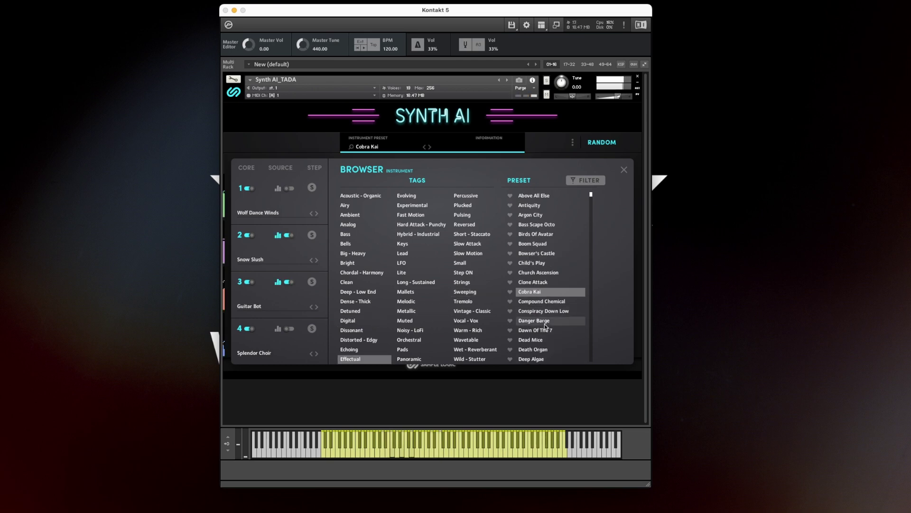
{"action": "left_click", "coordinate": [536, 284]}
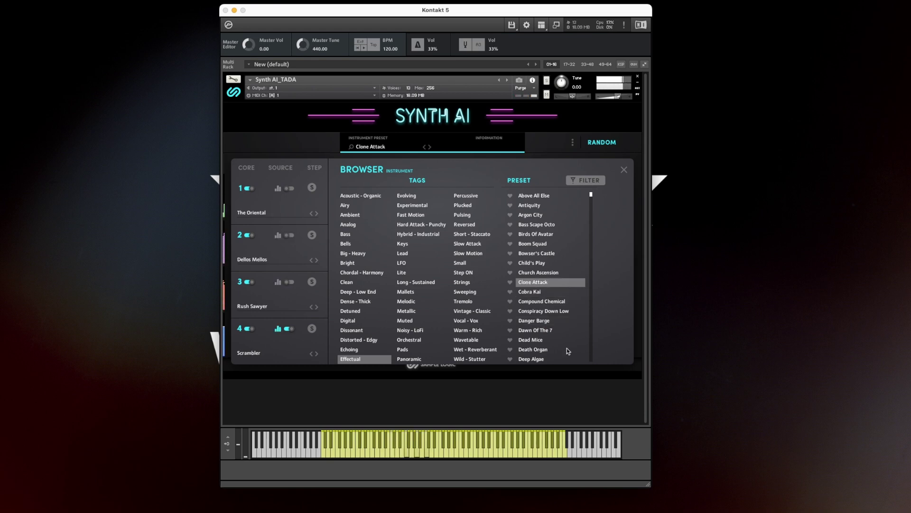
{"action": "scroll", "coordinate": [533, 295], "scroll_direction": "down", "scroll_amount": 6}
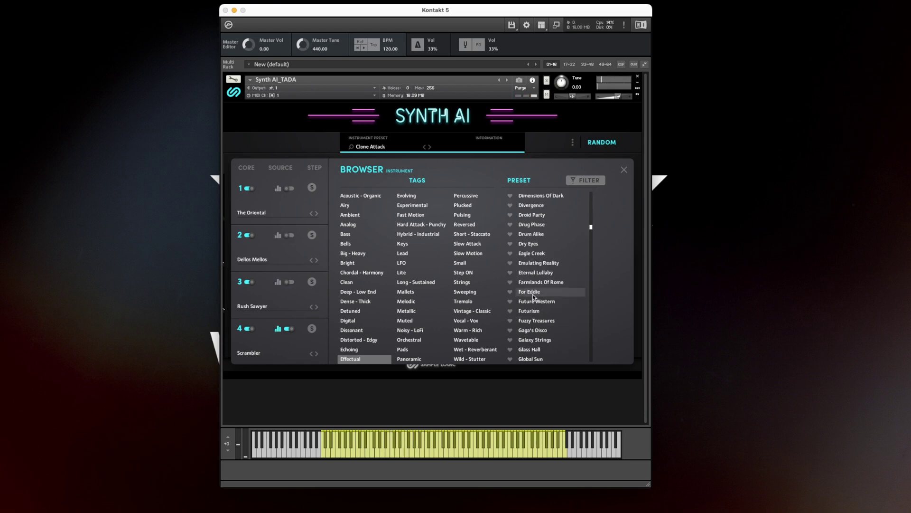
{"action": "left_click", "coordinate": [534, 293]}
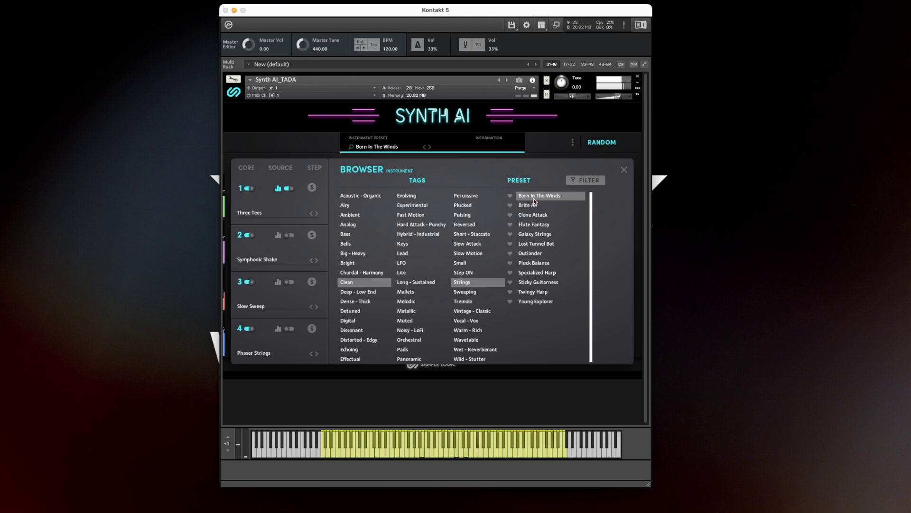
Step: Audition Flute Fantasy and Outlander under the Clean and Strings tags, and Lost Tunnel Bot under Clean, Detuned and Orchestral
{"action": "left_click", "coordinate": [546, 225]}
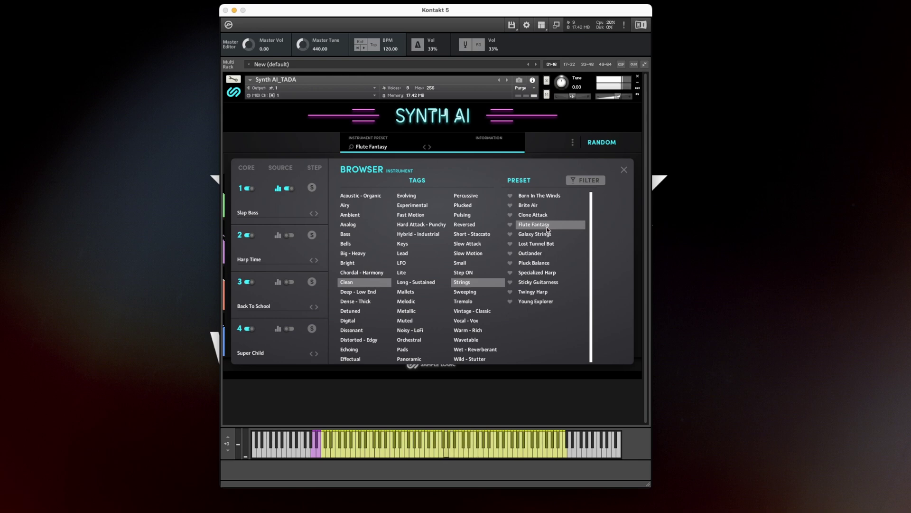
{"action": "left_click", "coordinate": [534, 253]}
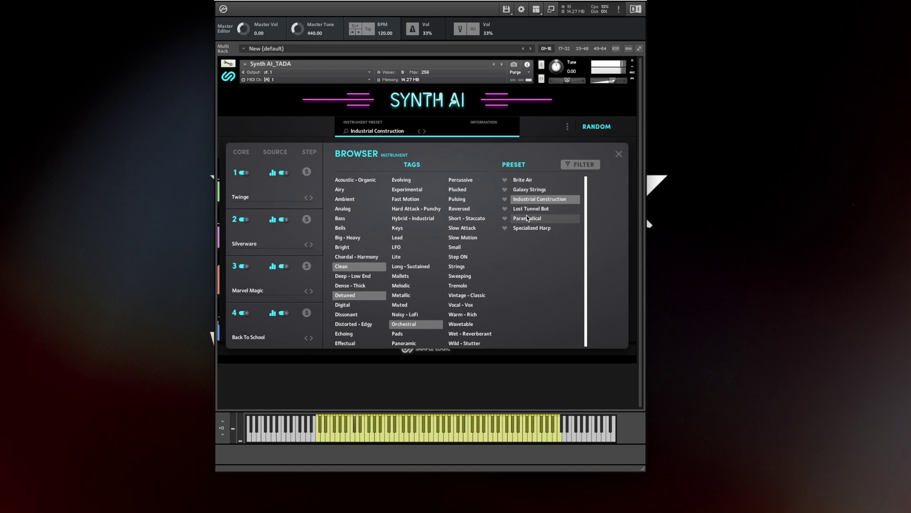
{"action": "left_click", "coordinate": [545, 209]}
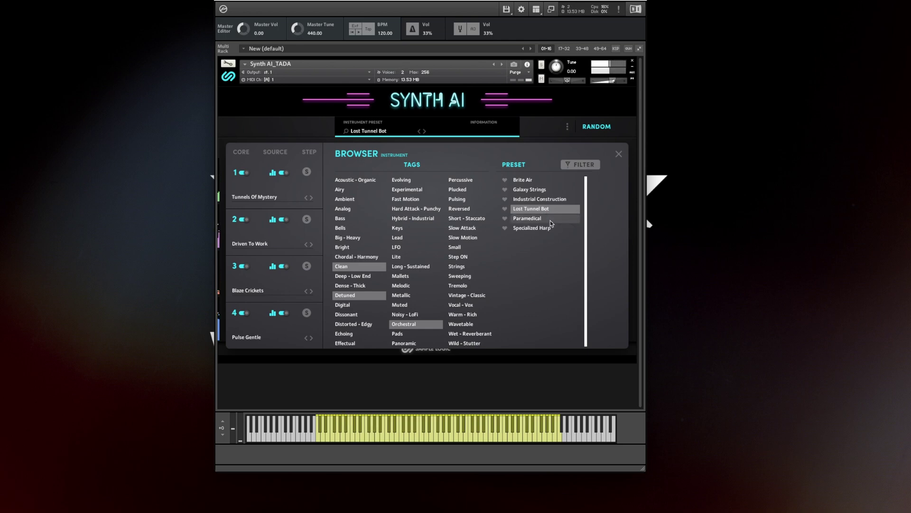
Step: Audition Rebuilding A Nation under the Chordal - Harmony tag, and Half Speed Affairs and Nite Lives under Big - Heavy and Dense - Thick
{"action": "left_click", "coordinate": [536, 219]}
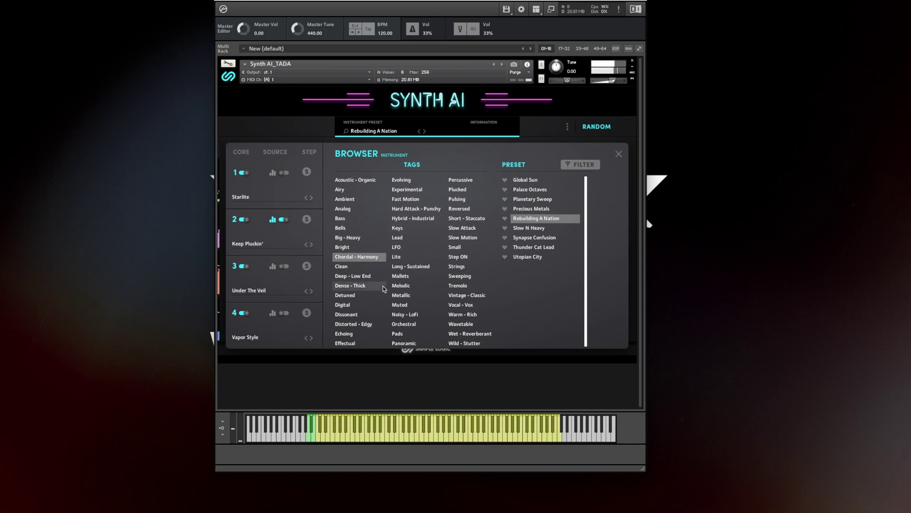
{"action": "left_click", "coordinate": [544, 239]}
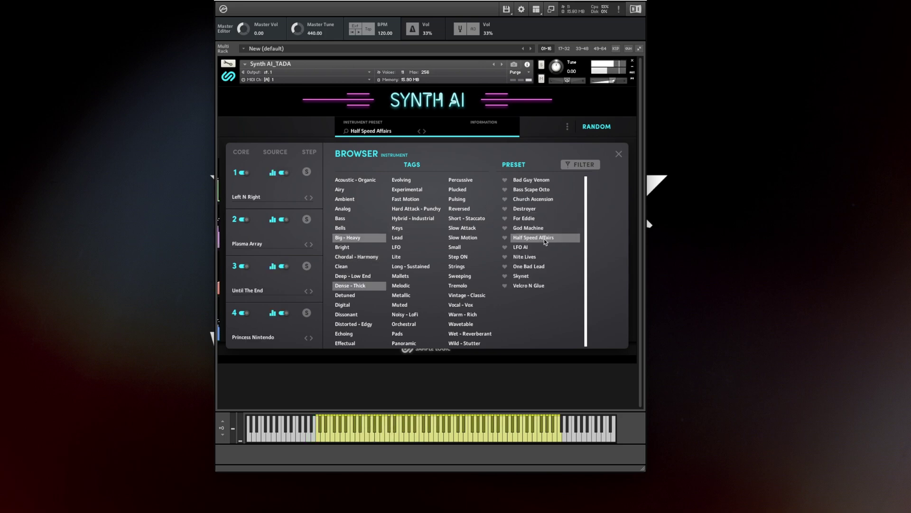
{"action": "left_click", "coordinate": [541, 256]}
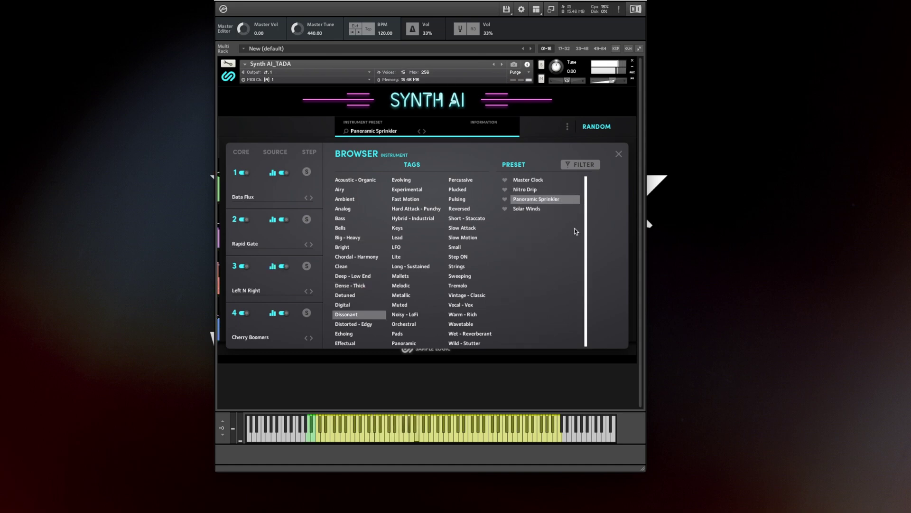
Step: Audition Solar Winds under the Dissonant tag, and load Haunted Attic under the Noisy - LoFi tag, closing the browser
{"action": "left_click", "coordinate": [548, 209]}
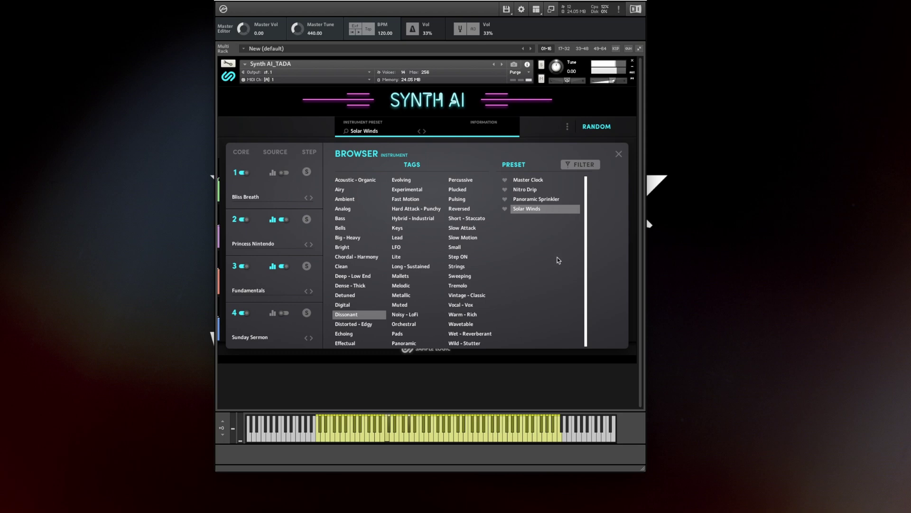
{"action": "left_click", "coordinate": [405, 315]}
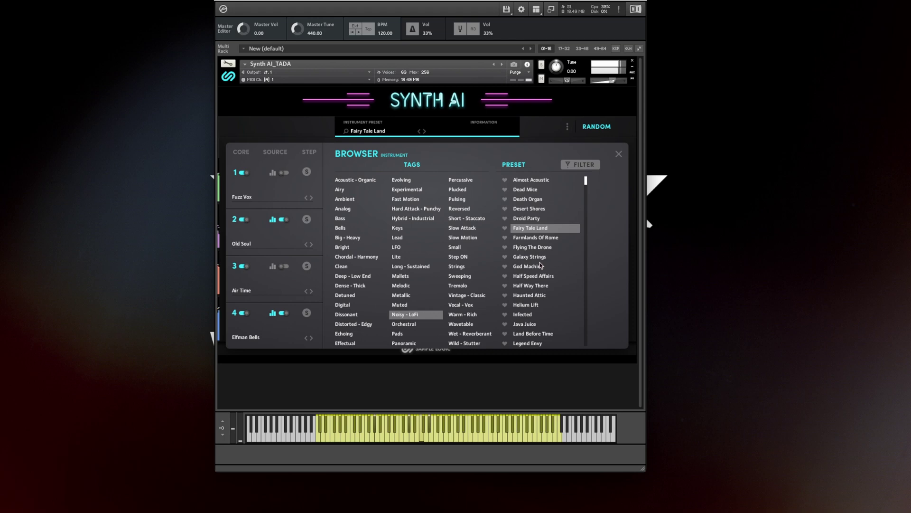
{"action": "double_click", "coordinate": [529, 295]}
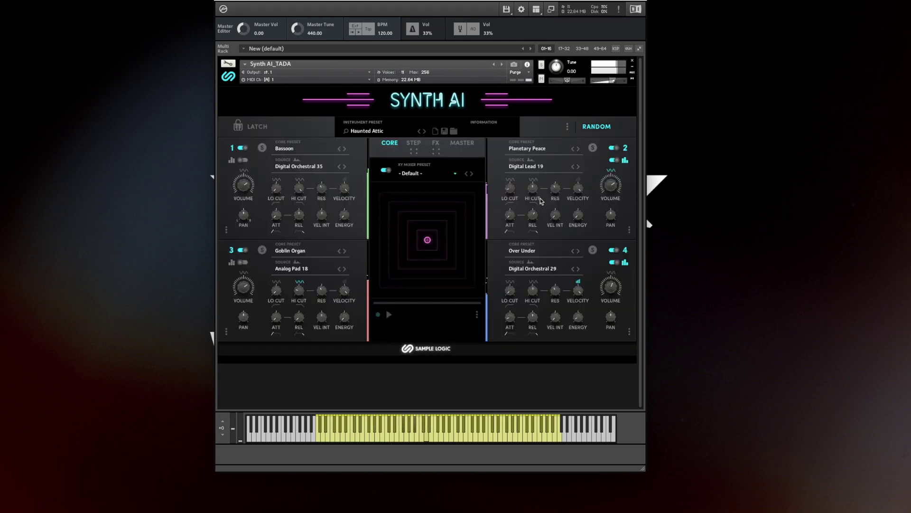
Step: Move Haunted Attic's XY mixer puck upward from the pad's centre, and audition Some Melody under the Melodic tag
{"action": "mouse_move", "coordinate": [428, 240]}
{"action": "left_mouse_down"}
{"action": "mouse_move", "coordinate": [399, 205]}
{"action": "mouse_move", "coordinate": [393, 216]}
{"action": "mouse_move", "coordinate": [406, 270]}
{"action": "mouse_move", "coordinate": [428, 262]}
{"action": "mouse_move", "coordinate": [460, 213]}
{"action": "mouse_move", "coordinate": [460, 278]}
{"action": "mouse_move", "coordinate": [414, 280]}
{"action": "mouse_move", "coordinate": [404, 231]}
{"action": "mouse_move", "coordinate": [430, 215]}
{"action": "left_mouse_up"}
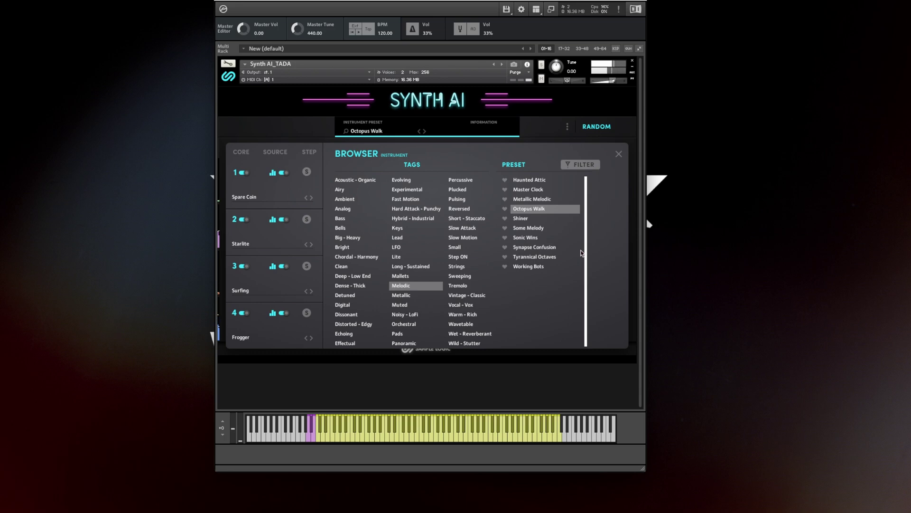
{"action": "left_click", "coordinate": [538, 228]}
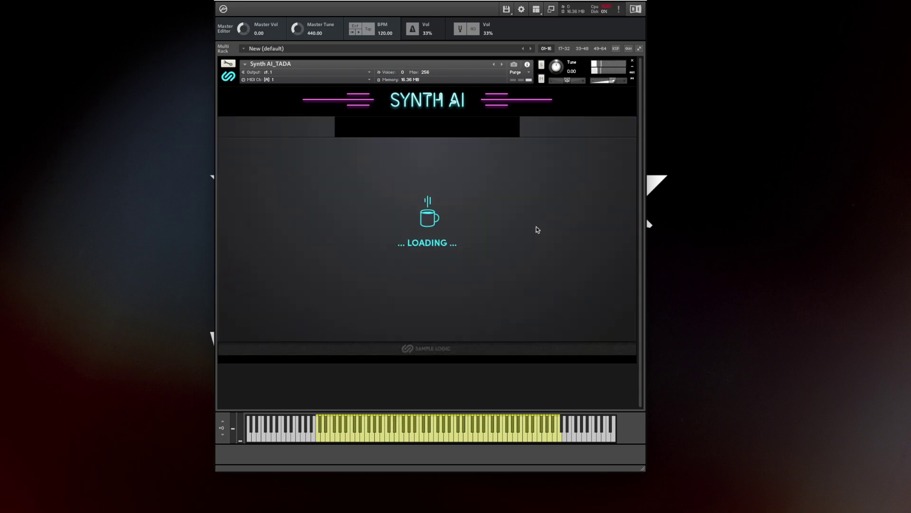
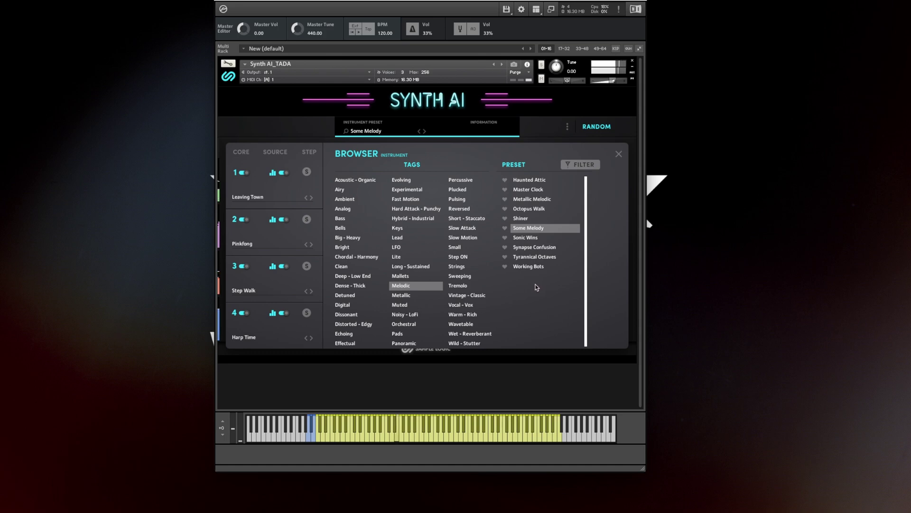
Step: Close the preset browser and review the step sequencer, FX and master pages of Some Melody
{"action": "left_click", "coordinate": [619, 154]}
{"action": "left_click", "coordinate": [414, 143]}
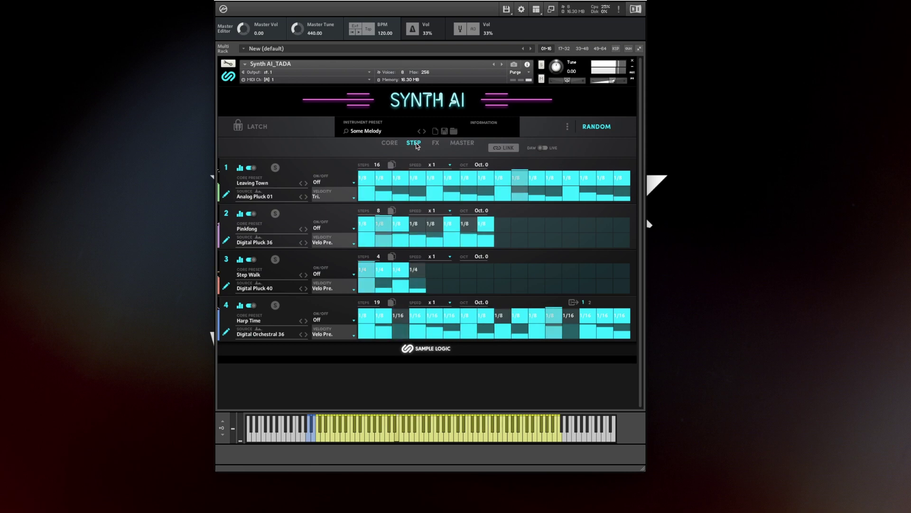
{"action": "left_click", "coordinate": [437, 145]}
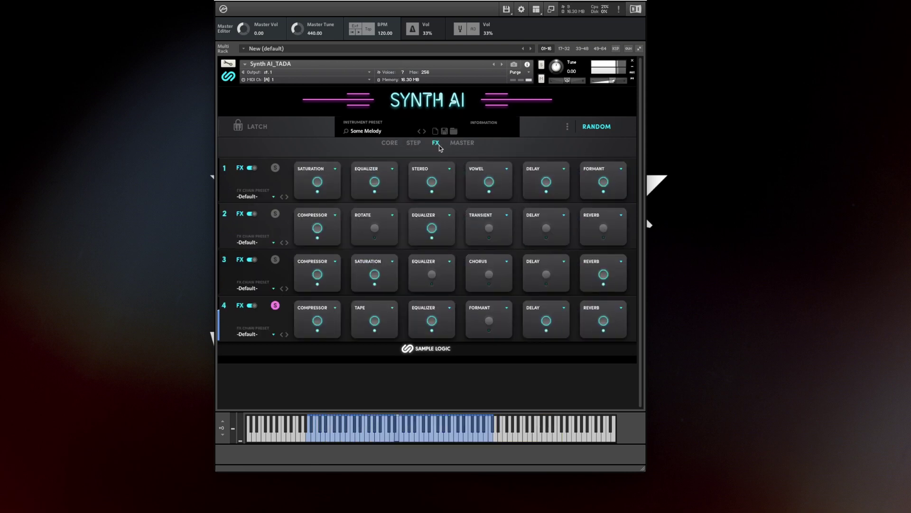
{"action": "left_click", "coordinate": [455, 145]}
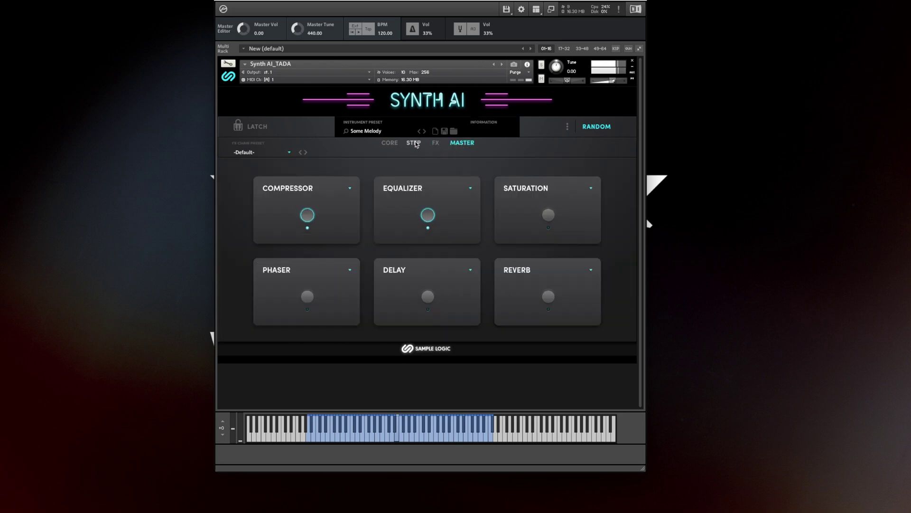
{"action": "left_click", "coordinate": [414, 143]}
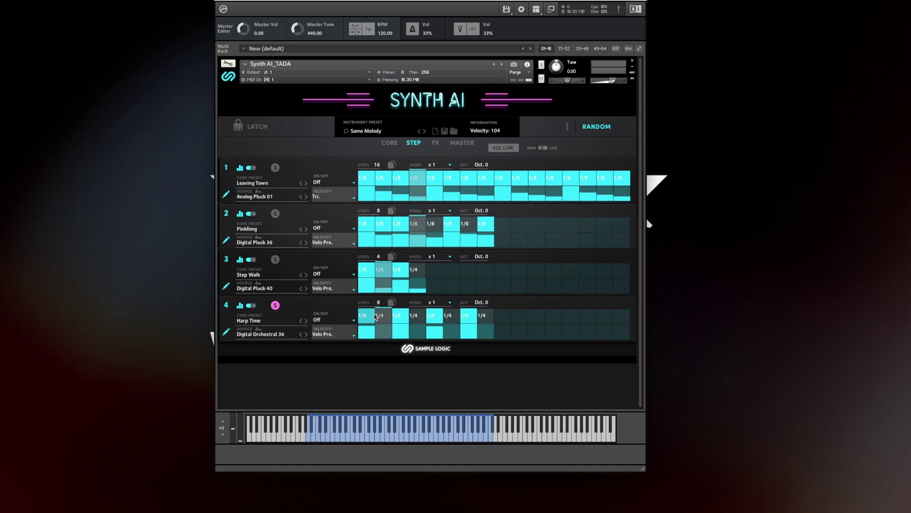
Step: Try the velocity and step type options of core 4's step sequencer in Some Melody
{"action": "left_click", "coordinate": [352, 335]}
{"action": "left_click", "coordinate": [287, 381]}
{"action": "left_click", "coordinate": [330, 320]}
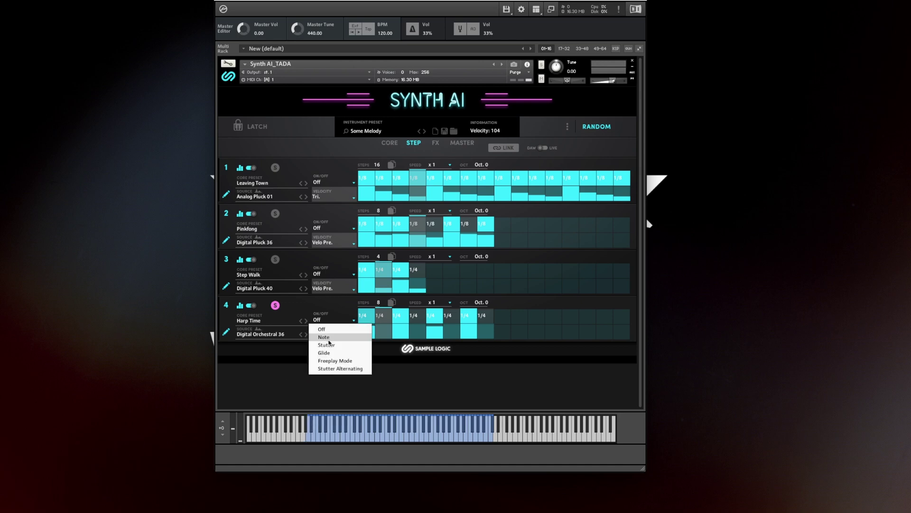
{"action": "left_click", "coordinate": [329, 342]}
{"action": "left_click", "coordinate": [381, 330]}
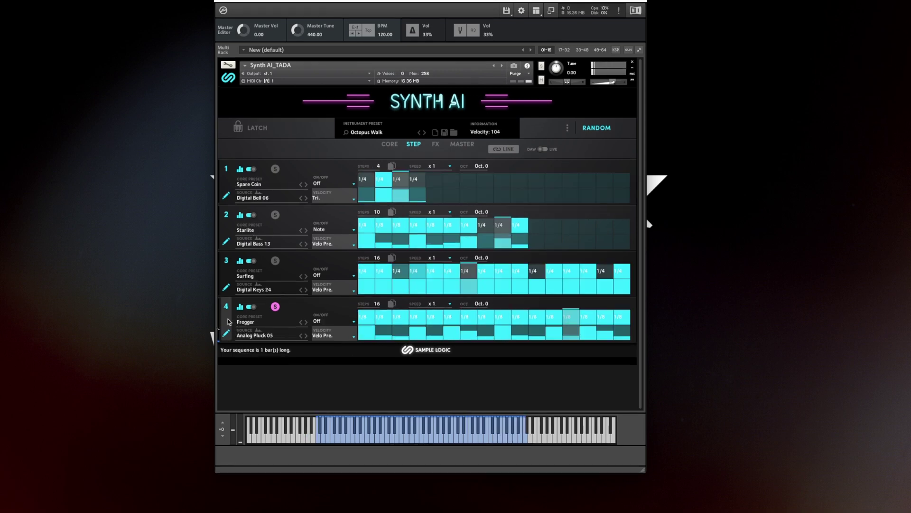
Step: In core 4's step editor for Octopus Walk, lower the first step's velocity slightly and redraw the durations of the first ten steps
{"action": "left_click", "coordinate": [226, 334]}
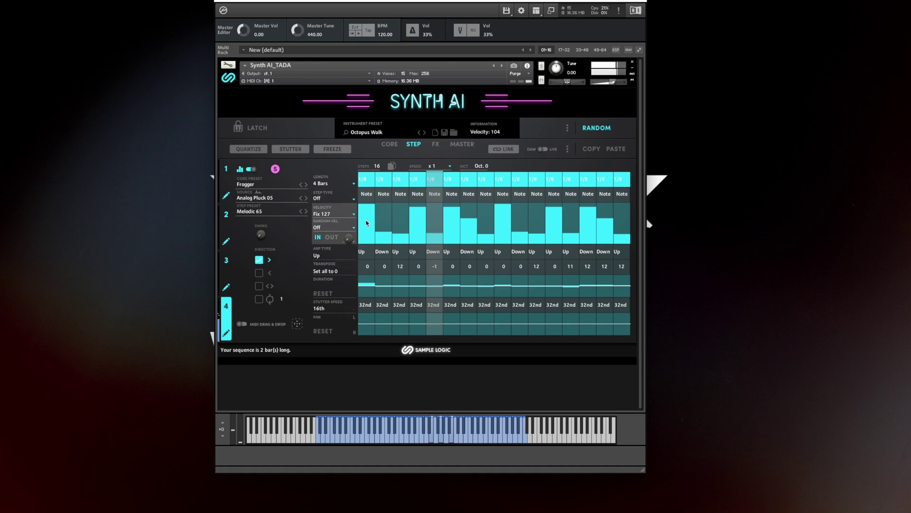
{"action": "left_click_drag", "start_coordinate": [366, 223], "coordinate": [328, 202]}
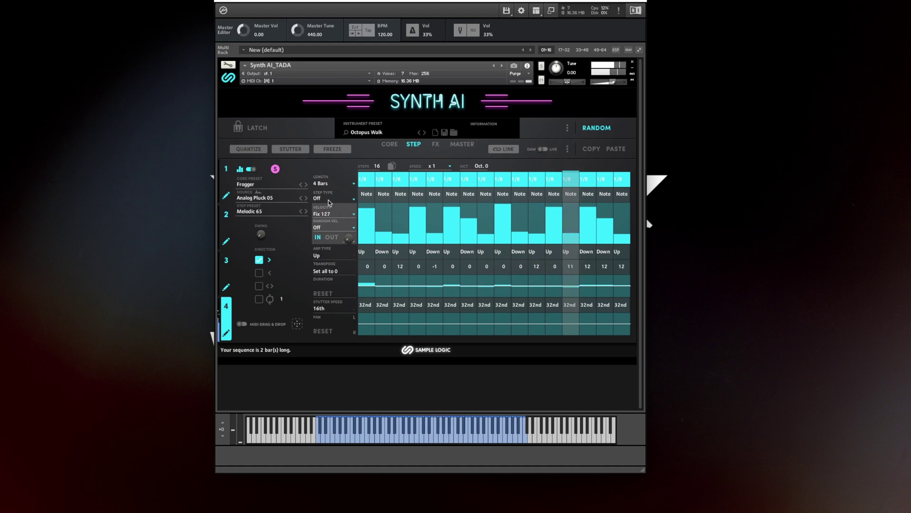
{"action": "left_click", "coordinate": [366, 285]}
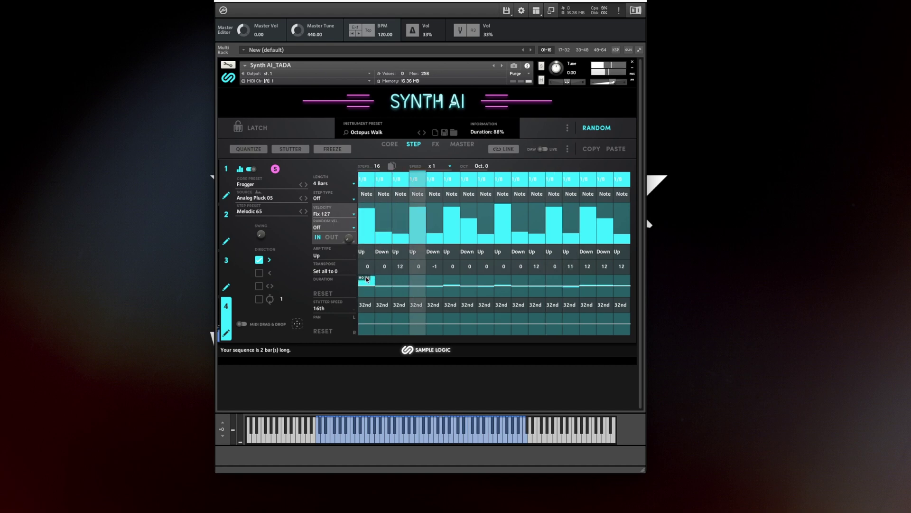
{"action": "mouse_move", "coordinate": [367, 280]}
{"action": "left_mouse_down"}
{"action": "mouse_move", "coordinate": [487, 280]}
{"action": "mouse_move", "coordinate": [368, 270]}
{"action": "mouse_move", "coordinate": [378, 290]}
{"action": "mouse_move", "coordinate": [483, 290]}
{"action": "mouse_move", "coordinate": [405, 280]}
{"action": "left_mouse_up"}
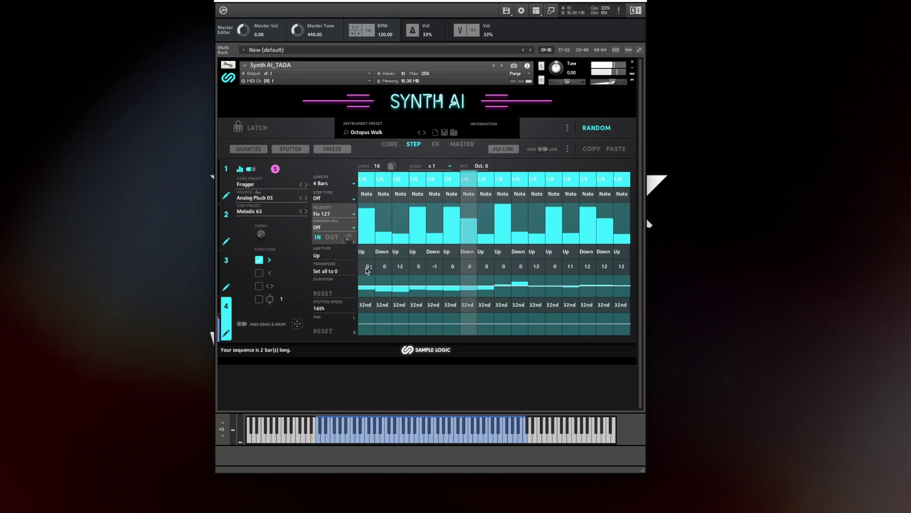
Step: Set core 4's transpose to 10 on steps 1 and 2, -9 on step 4, 7, -4 and 5 on steps 6 to 8, and 8 on step 12
{"action": "mouse_move", "coordinate": [385, 270]}
{"action": "left_mouse_down"}
{"action": "mouse_move", "coordinate": [417, 269]}
{"action": "mouse_move", "coordinate": [417, 282]}
{"action": "mouse_move", "coordinate": [457, 274]}
{"action": "mouse_move", "coordinate": [450, 256]}
{"action": "mouse_move", "coordinate": [468, 274]}
{"action": "mouse_move", "coordinate": [484, 261]}
{"action": "left_mouse_up"}
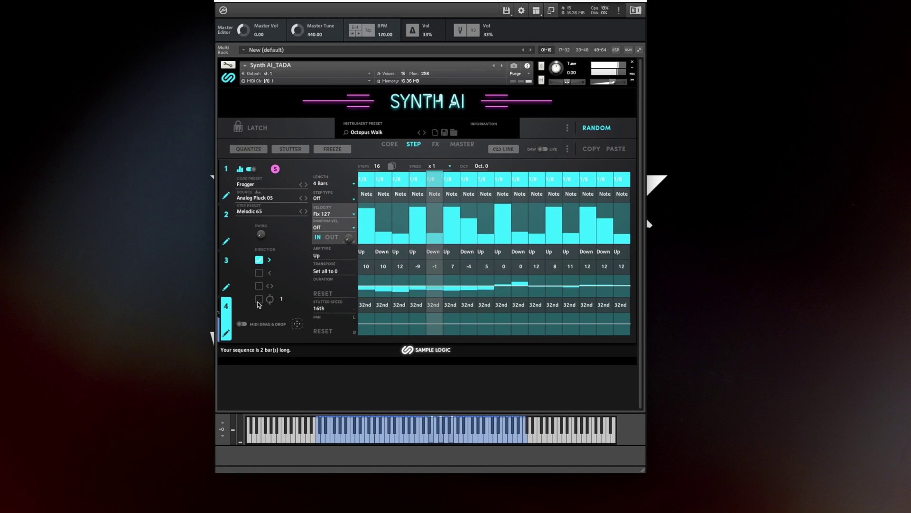
{"action": "left_click", "coordinate": [226, 334]}
{"action": "left_click", "coordinate": [226, 332]}
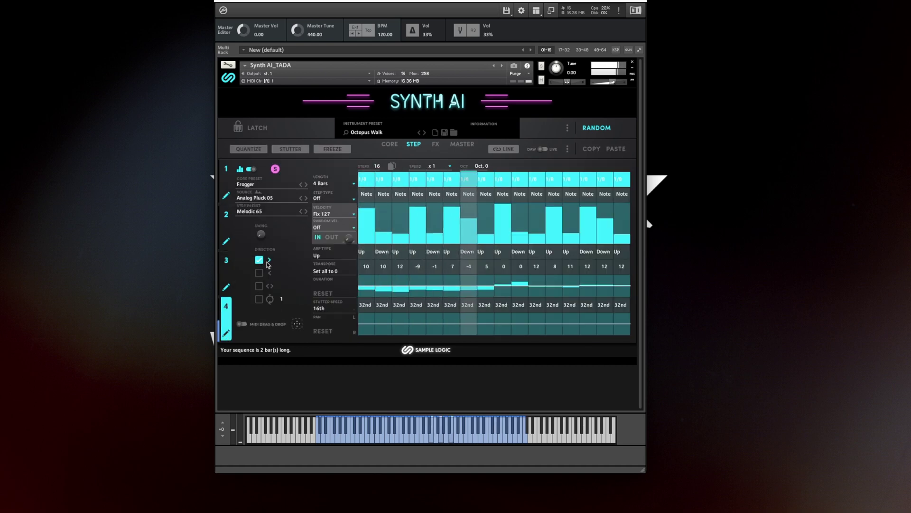
Step: Try core 4's backward and back-and-forth directions with 77% swing, restore forward playback, and close the step editor
{"action": "left_click", "coordinate": [259, 273]}
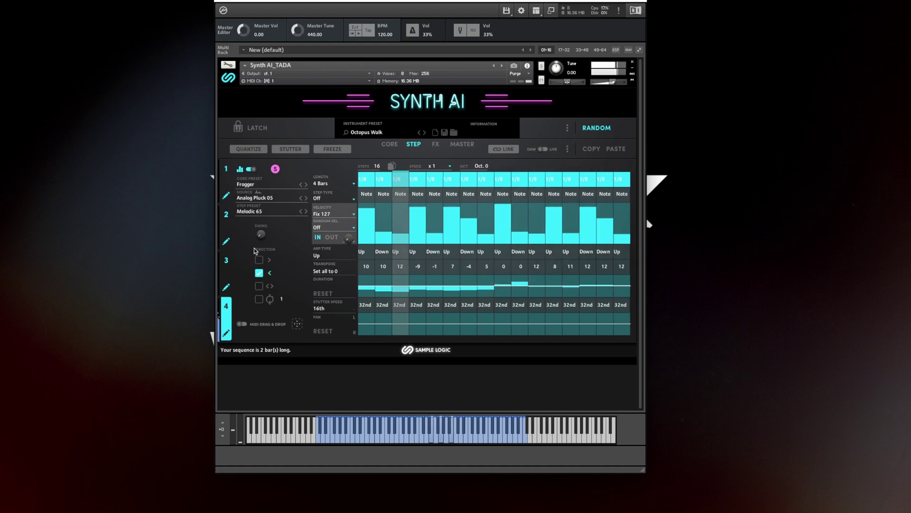
{"action": "left_click", "coordinate": [259, 287]}
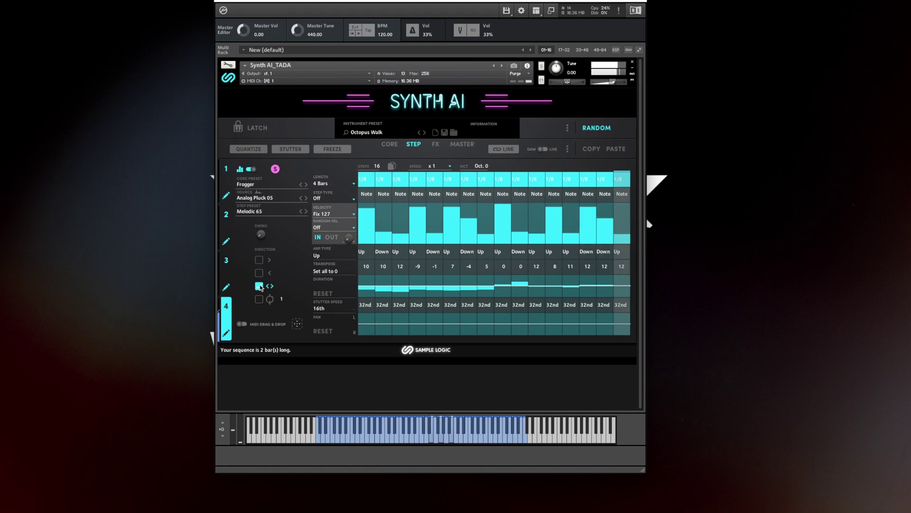
{"action": "left_click_drag", "start_coordinate": [262, 233], "coordinate": [260, 278]}
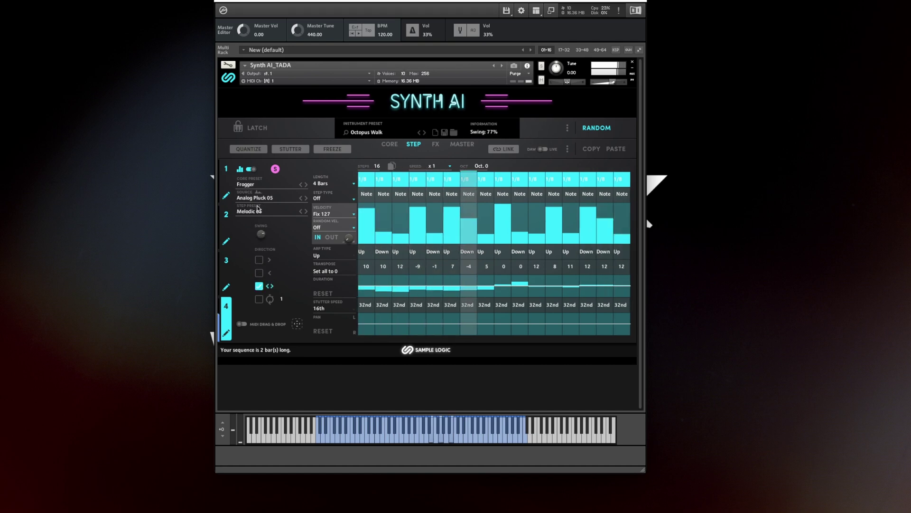
{"action": "left_click", "coordinate": [260, 260]}
{"action": "left_click", "coordinate": [226, 334]}
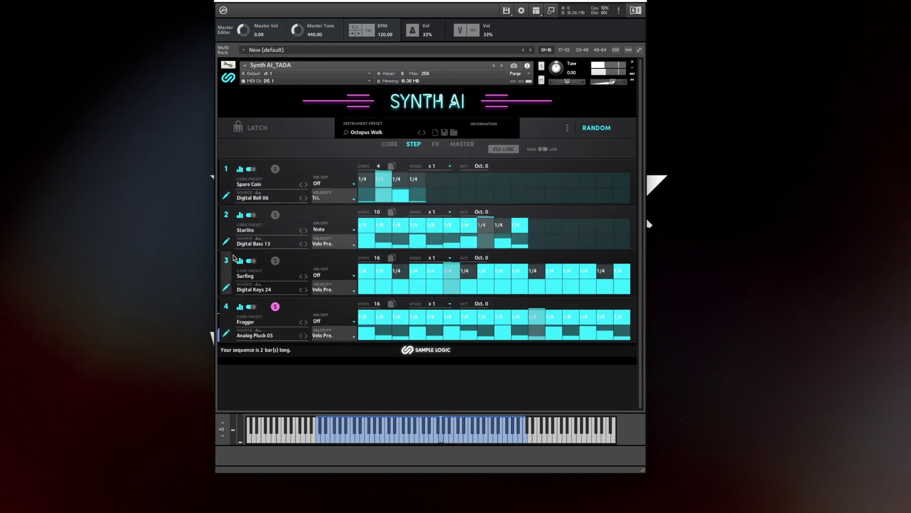
Step: Turn off core 4's solo and move the XY mixer puck slightly away from the pad's centre
{"action": "left_click", "coordinate": [275, 306]}
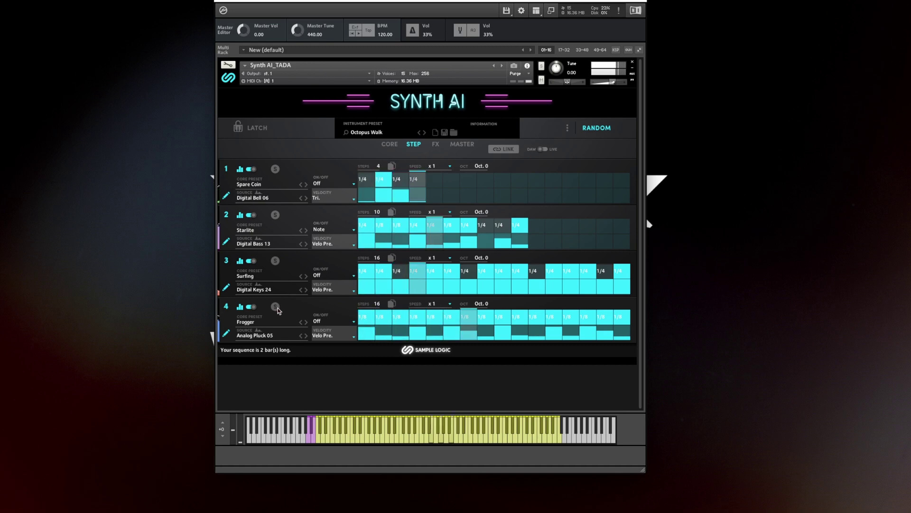
{"action": "left_click", "coordinate": [390, 145]}
{"action": "mouse_move", "coordinate": [428, 242]}
{"action": "left_mouse_down"}
{"action": "mouse_move", "coordinate": [395, 197]}
{"action": "mouse_move", "coordinate": [403, 295]}
{"action": "mouse_move", "coordinate": [400, 199]}
{"action": "mouse_move", "coordinate": [462, 194]}
{"action": "mouse_move", "coordinate": [463, 274]}
{"action": "mouse_move", "coordinate": [432, 247]}
{"action": "left_mouse_up"}
Step: Audition Some Melody under the Melodic tag, and Defiant Jazz and Garden Meditation under the Mallets tag
{"action": "left_click", "coordinate": [368, 133]}
{"action": "left_click", "coordinate": [534, 229]}
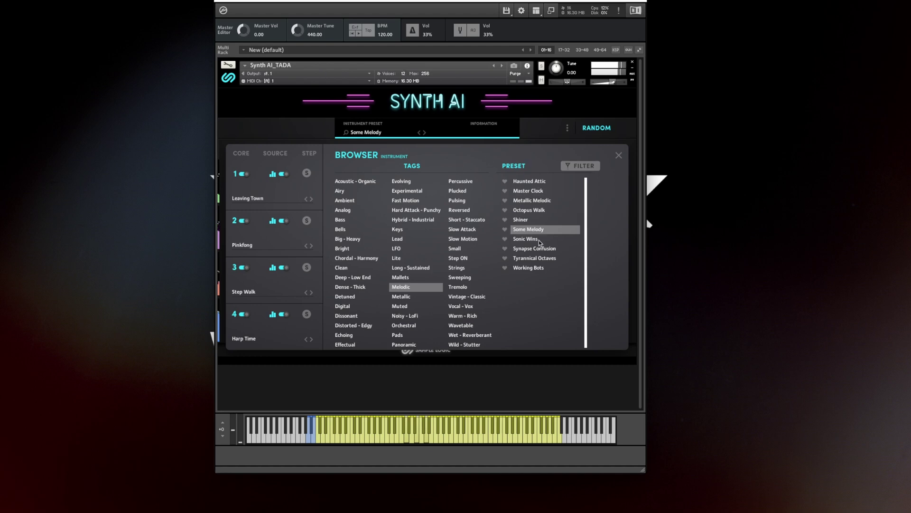
{"action": "left_click", "coordinate": [403, 288]}
{"action": "left_click", "coordinate": [400, 277]}
{"action": "left_click", "coordinate": [538, 193]}
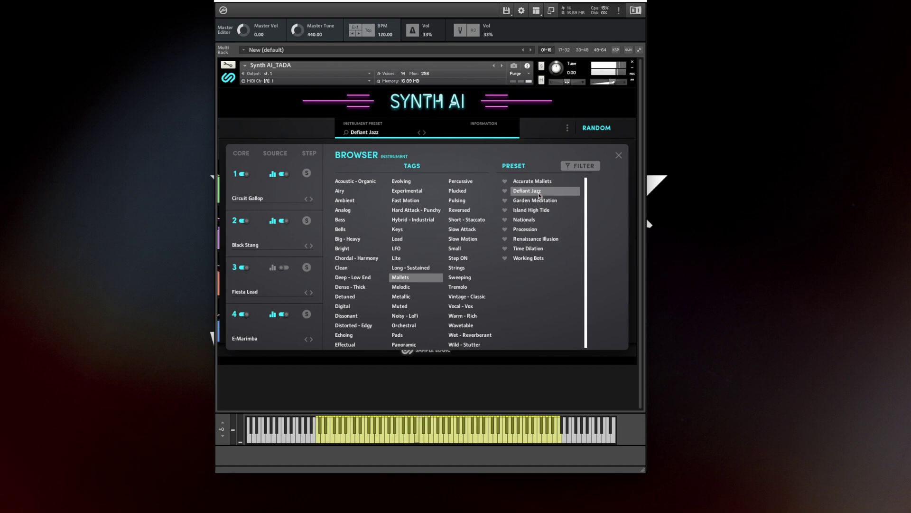
{"action": "left_click", "coordinate": [540, 204]}
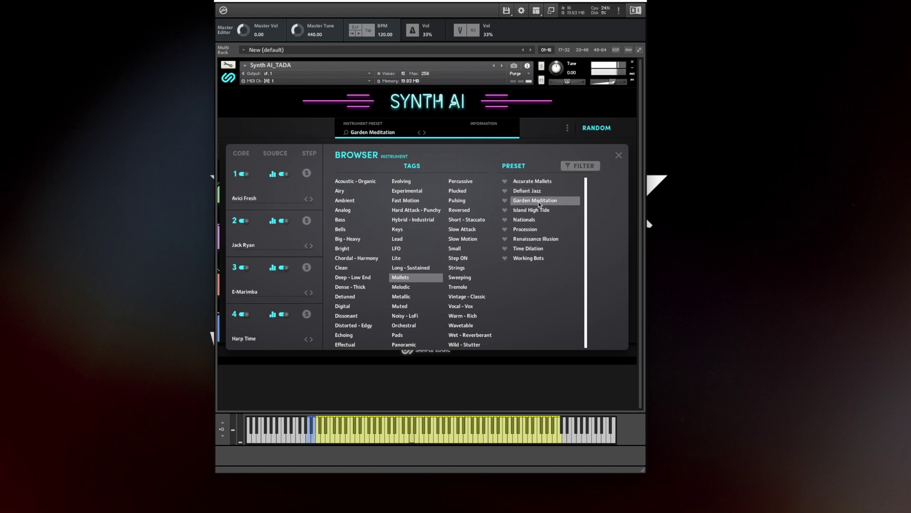
Step: Audition Bliss Ensemble and Dead Mice under the Long - Sustained tag, and advance through the following presets to Drug Phase
{"action": "left_click", "coordinate": [411, 267]}
{"action": "left_click", "coordinate": [540, 239]}
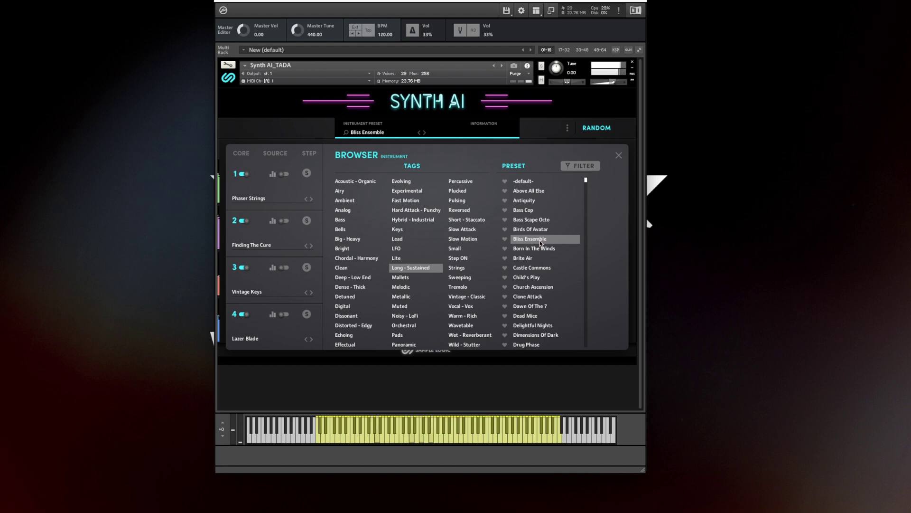
{"action": "left_click", "coordinate": [543, 317]}
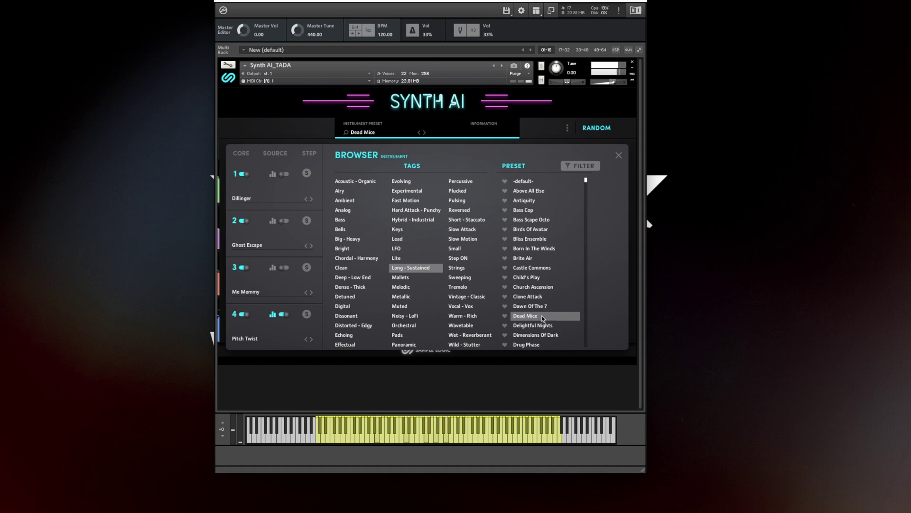
{"action": "key", "text": "Down"}
{"action": "key", "text": "Down"}
{"action": "key", "text": "Down"}
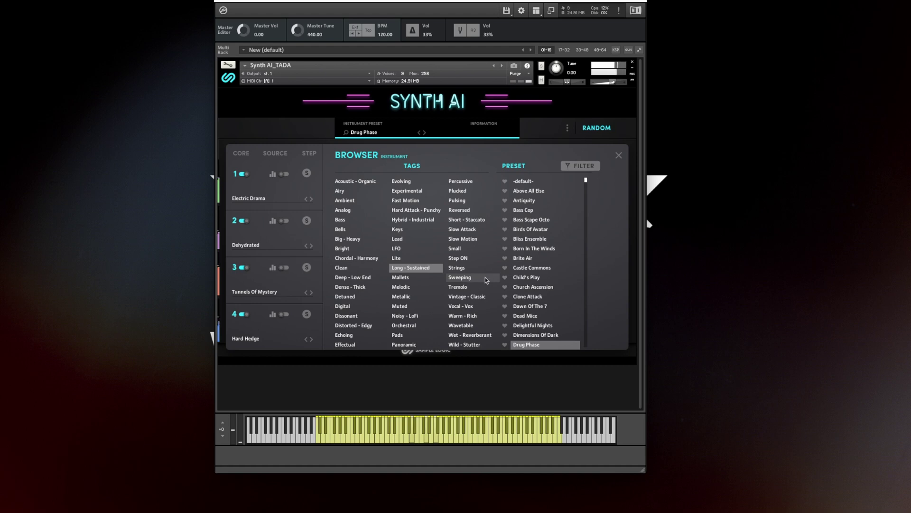
Step: Audition Serious Lounge under the Wavetable tag, and LFO AI, Morse Coding and Marine Exhibit under Wet - Reverberant
{"action": "left_click", "coordinate": [461, 325]}
{"action": "left_click", "coordinate": [528, 182]}
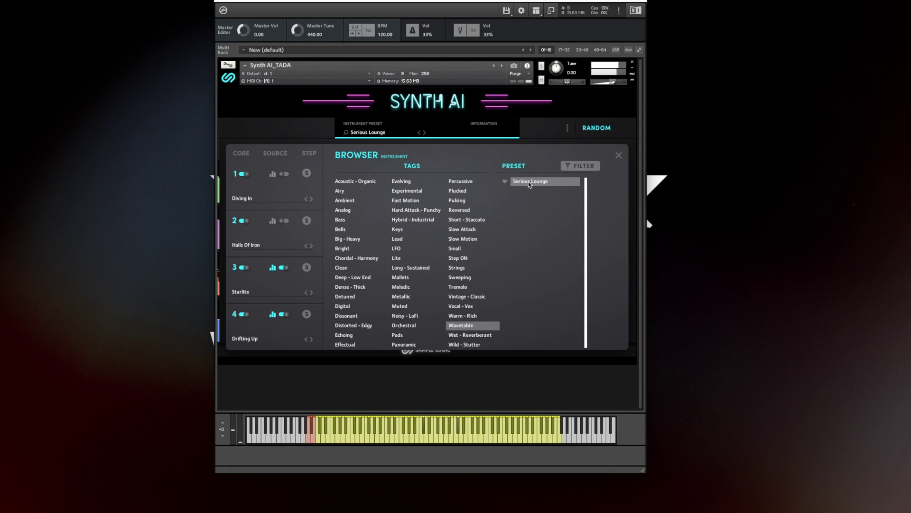
{"action": "left_click", "coordinate": [490, 337]}
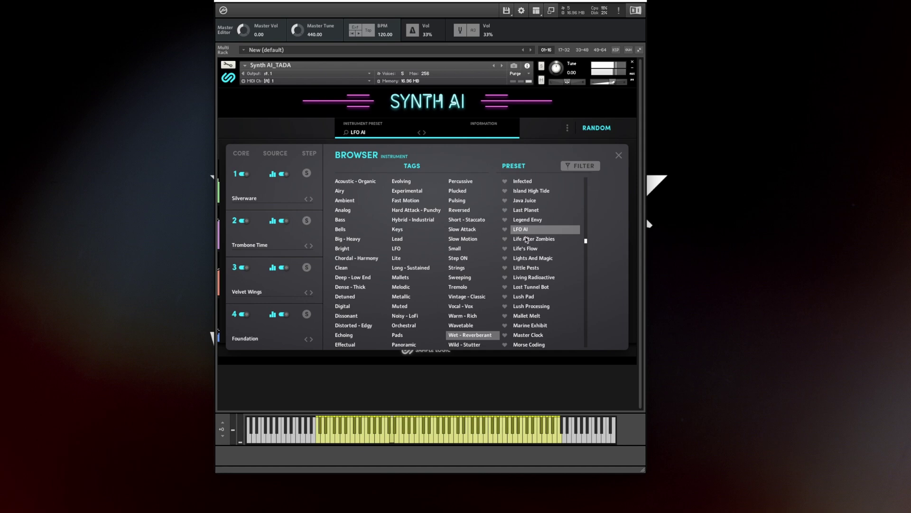
{"action": "left_click", "coordinate": [540, 346]}
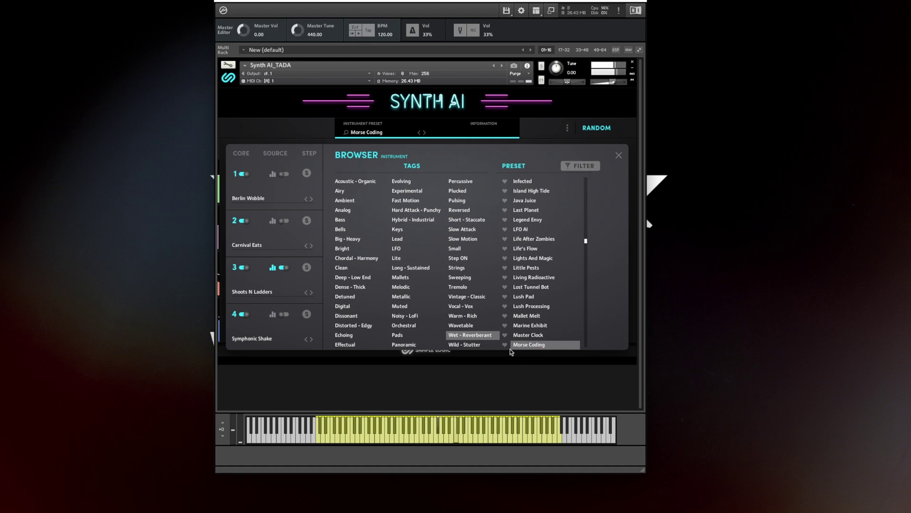
{"action": "left_click", "coordinate": [526, 327]}
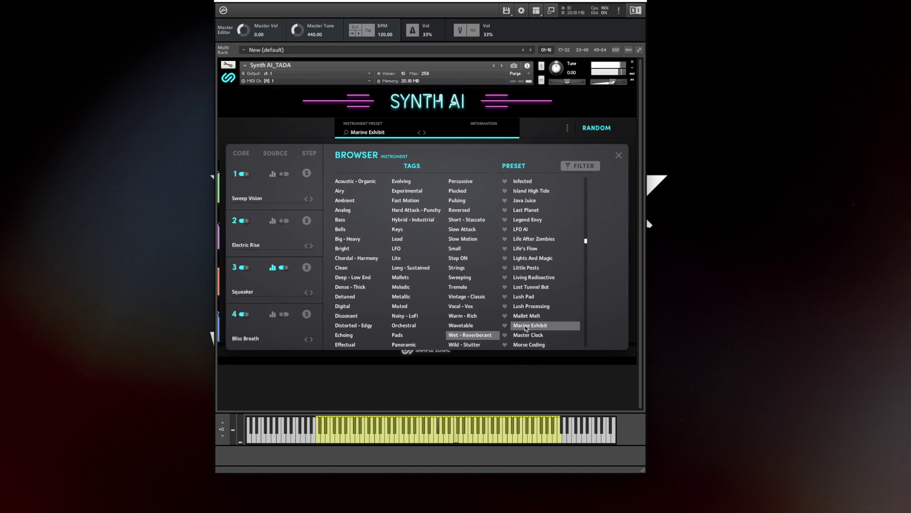
Step: Audition Pace Race, Dial It In and Rollin' Dice under the Wild - Stutter tag
{"action": "left_click", "coordinate": [465, 345]}
{"action": "left_click", "coordinate": [539, 316]}
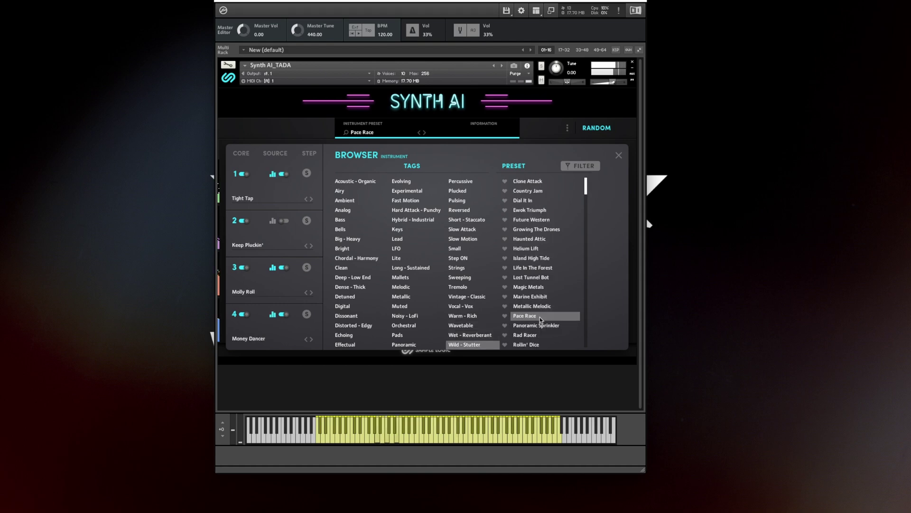
{"action": "left_click", "coordinate": [549, 200]}
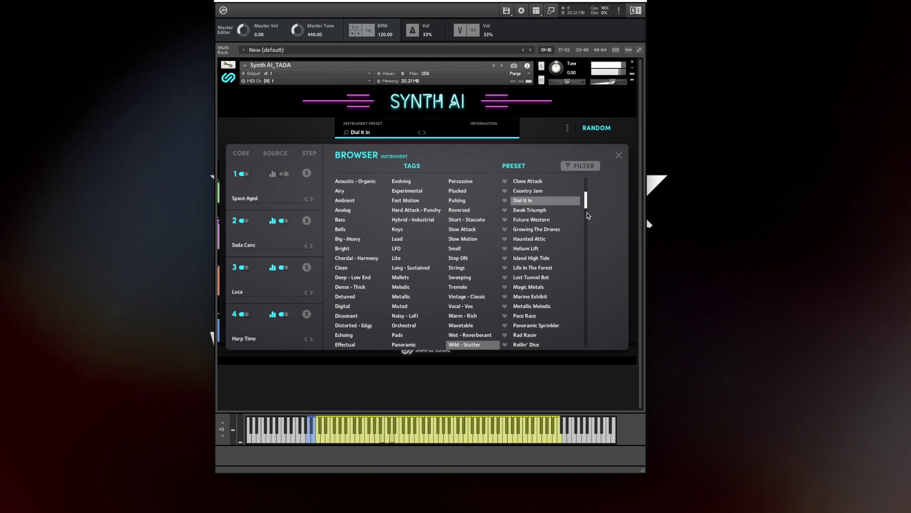
{"action": "scroll", "coordinate": [589, 216], "scroll_direction": "down", "scroll_amount": 2}
{"action": "left_click", "coordinate": [538, 307]}
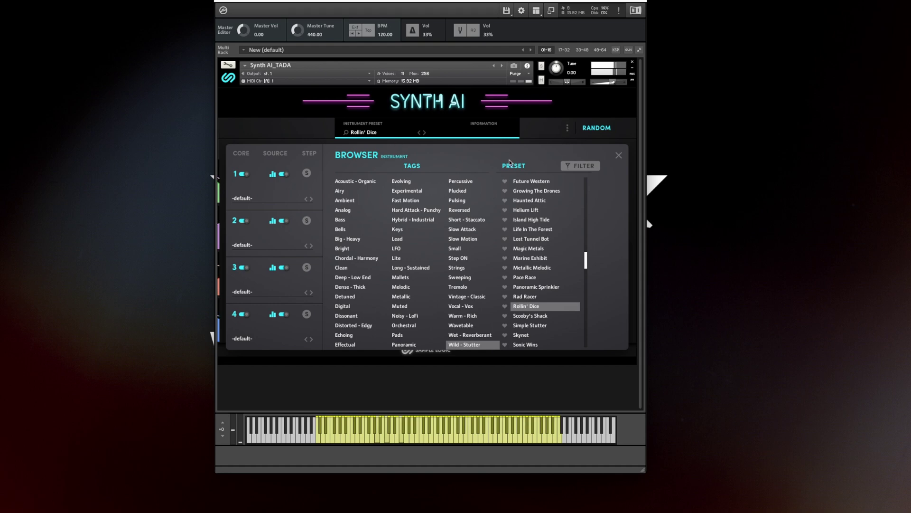
Step: Close the preset browser and move Rollin' Dice's XY mixer puck from the pad's centre toward core 2's corner
{"action": "left_click", "coordinate": [618, 155]}
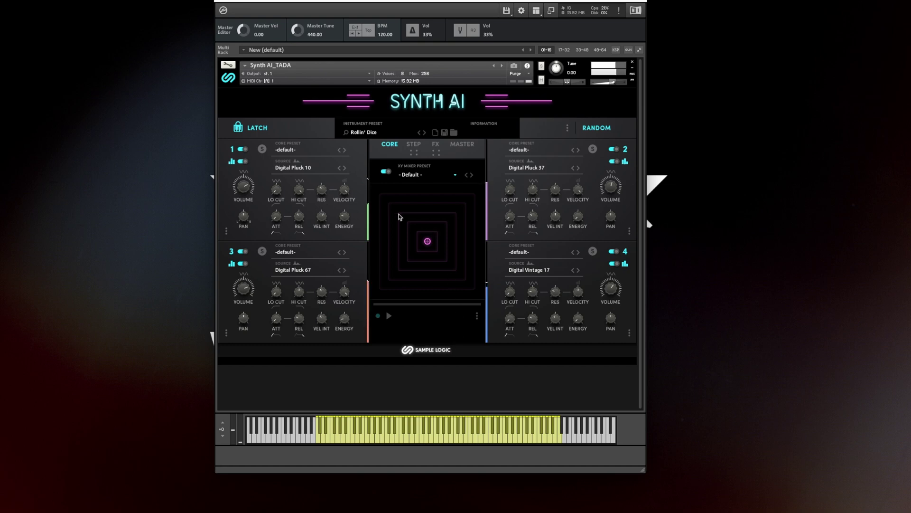
{"action": "left_click_drag", "start_coordinate": [433, 244], "coordinate": [455, 201]}
{"action": "left_click_drag", "start_coordinate": [448, 204], "coordinate": [460, 196]}
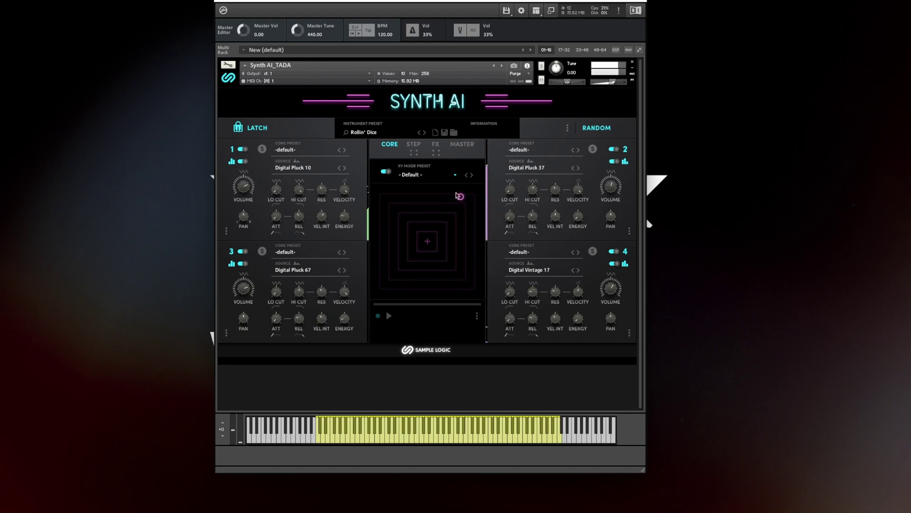
Step: Solo core 2, set its step sequence's transpose to 11 on step 3 and -3 on step 8, and turn its solo off
{"action": "left_click", "coordinate": [414, 144]}
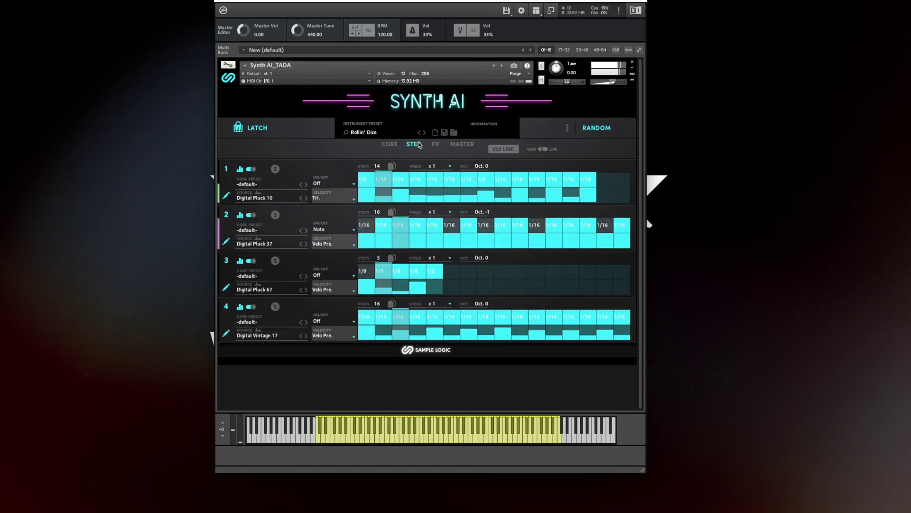
{"action": "left_click", "coordinate": [276, 215]}
{"action": "left_click", "coordinate": [226, 241]}
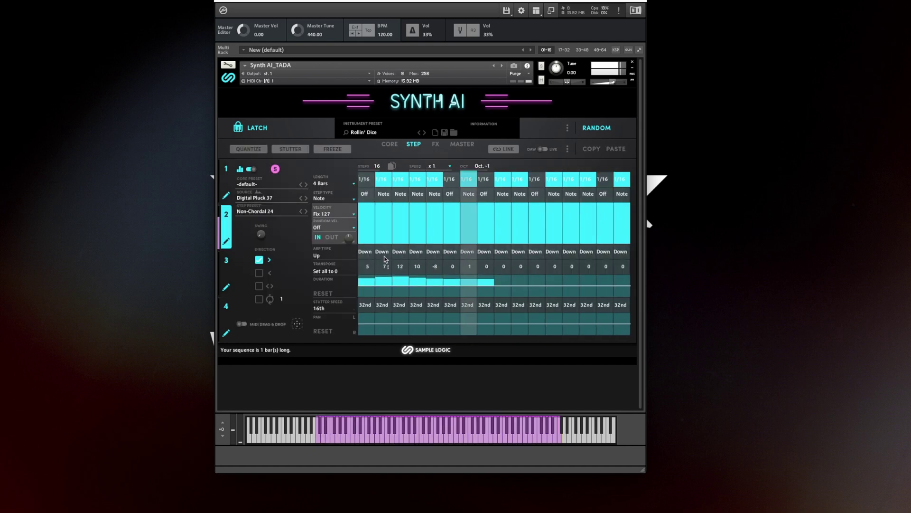
{"action": "scroll", "coordinate": [401, 267], "scroll_direction": "down", "scroll_amount": 1}
{"action": "scroll", "coordinate": [504, 267], "scroll_direction": "down", "scroll_amount": 3}
{"action": "left_click", "coordinate": [276, 169]}
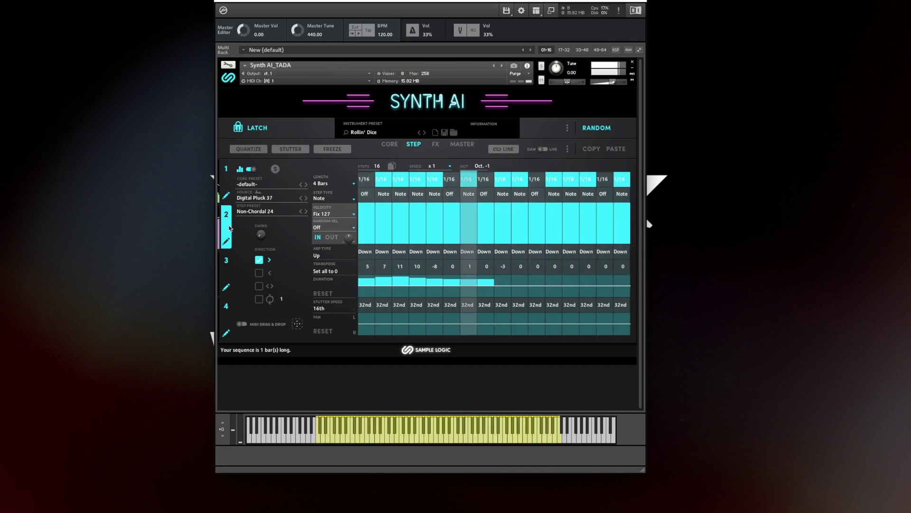
Step: Load the next instrument preset, Sailing Royalty, and move its XY mixer puck toward core 1's corner
{"action": "left_click", "coordinate": [423, 133]}
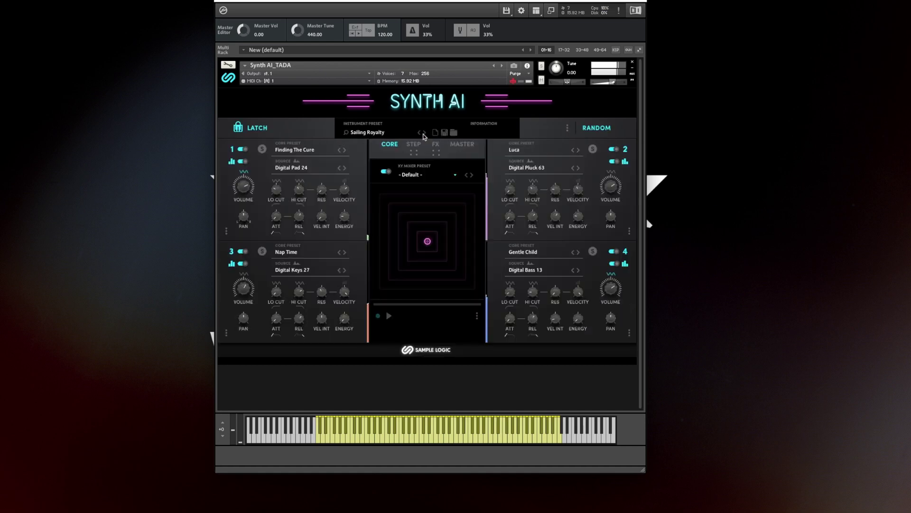
{"action": "mouse_move", "coordinate": [429, 244]}
{"action": "left_mouse_down"}
{"action": "mouse_move", "coordinate": [422, 219]}
{"action": "mouse_move", "coordinate": [401, 247]}
{"action": "mouse_move", "coordinate": [402, 270]}
{"action": "mouse_move", "coordinate": [459, 289]}
{"action": "mouse_move", "coordinate": [462, 205]}
{"action": "mouse_move", "coordinate": [411, 218]}
{"action": "mouse_move", "coordinate": [409, 203]}
{"action": "left_mouse_up"}
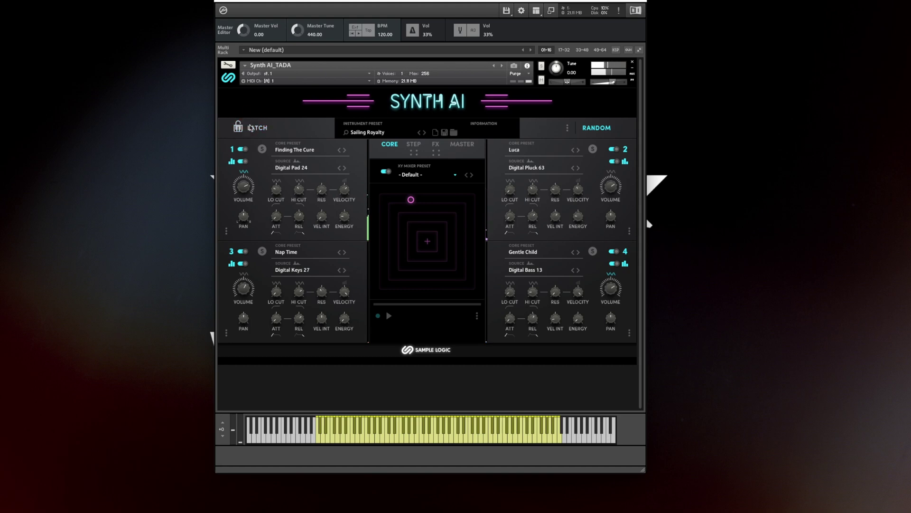
Step: Randomize the cores of Sailing Royalty and turn off Step Animator Pattern in the random settings
{"action": "left_click", "coordinate": [597, 127]}
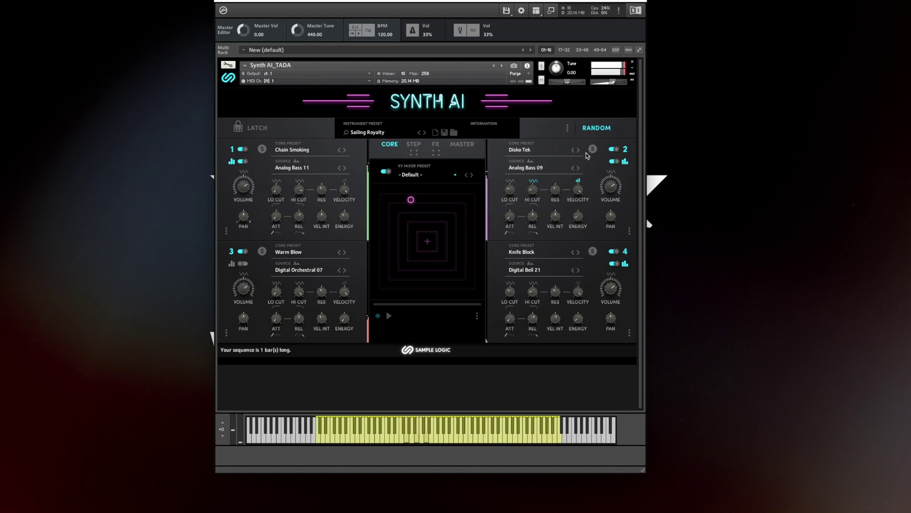
{"action": "left_click", "coordinate": [567, 129]}
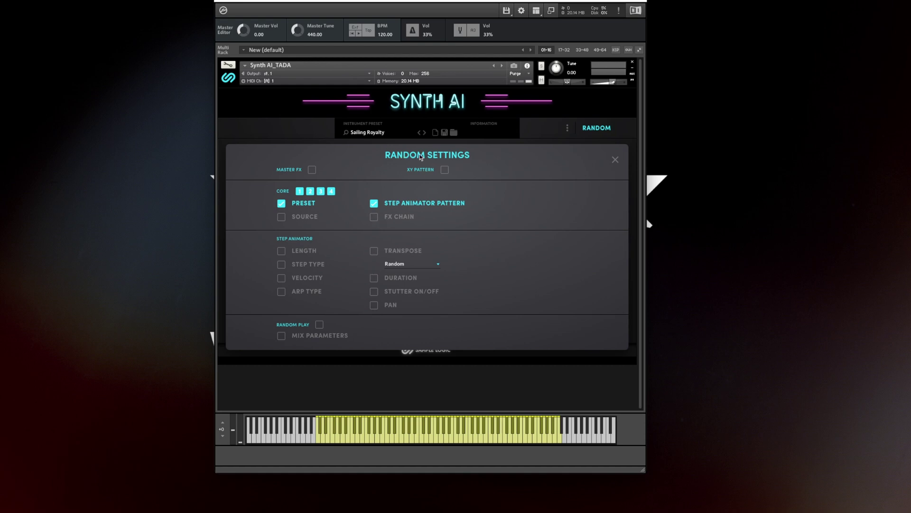
{"action": "left_click", "coordinate": [374, 204]}
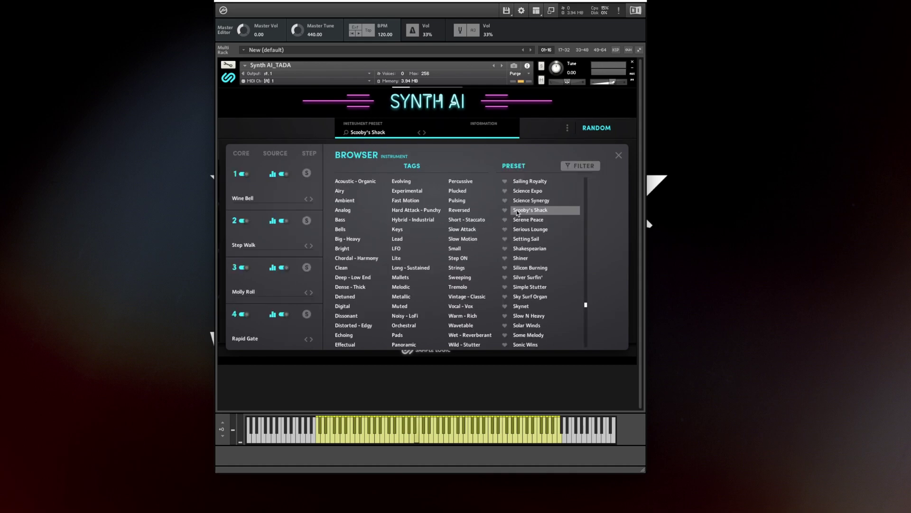
Step: Load Scooby's Shack from the preset browser and show the step sequencers of its four cores
{"action": "left_click", "coordinate": [619, 156]}
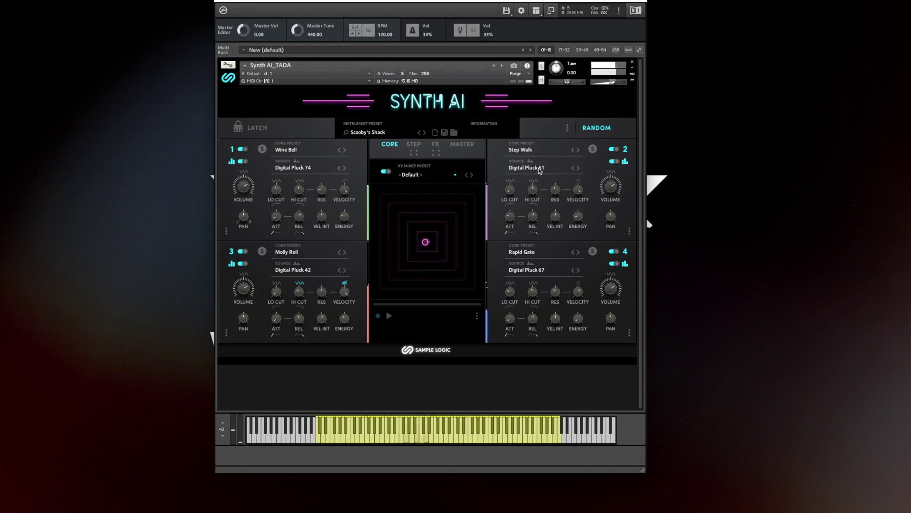
{"action": "left_click", "coordinate": [413, 144]}
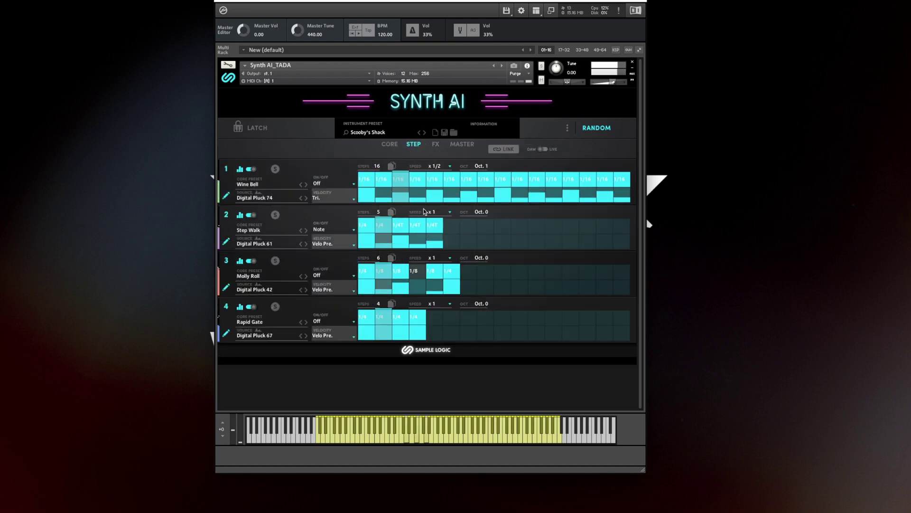
Step: Check the random settings and randomize the core presets of Scooby's Shack twice
{"action": "left_click", "coordinate": [567, 129]}
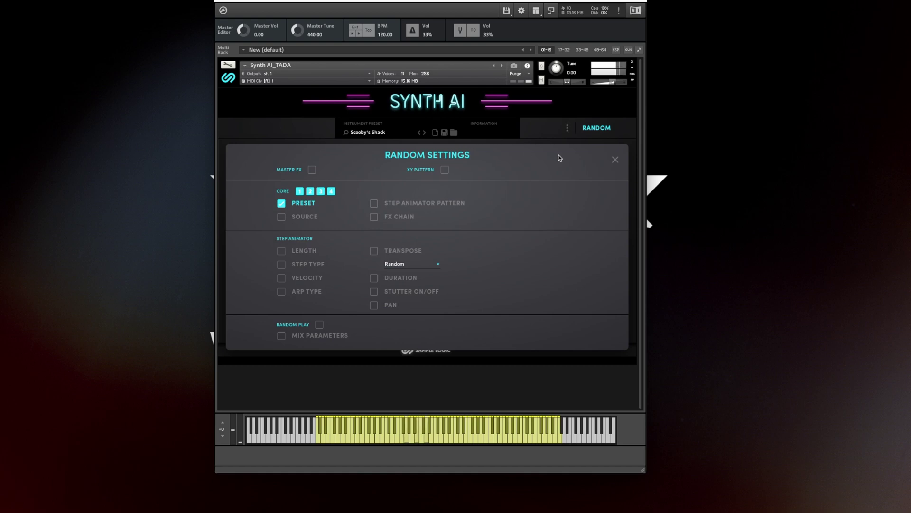
{"action": "left_click", "coordinate": [615, 160]}
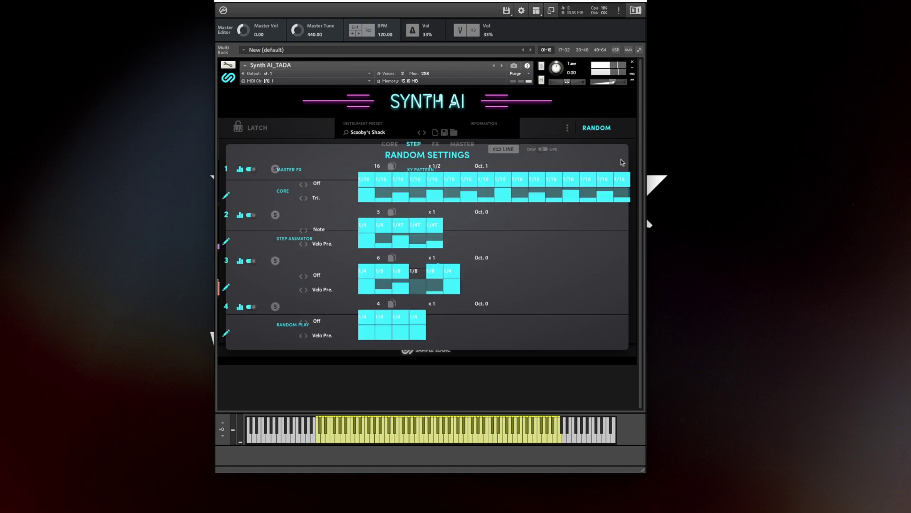
{"action": "left_click", "coordinate": [601, 129]}
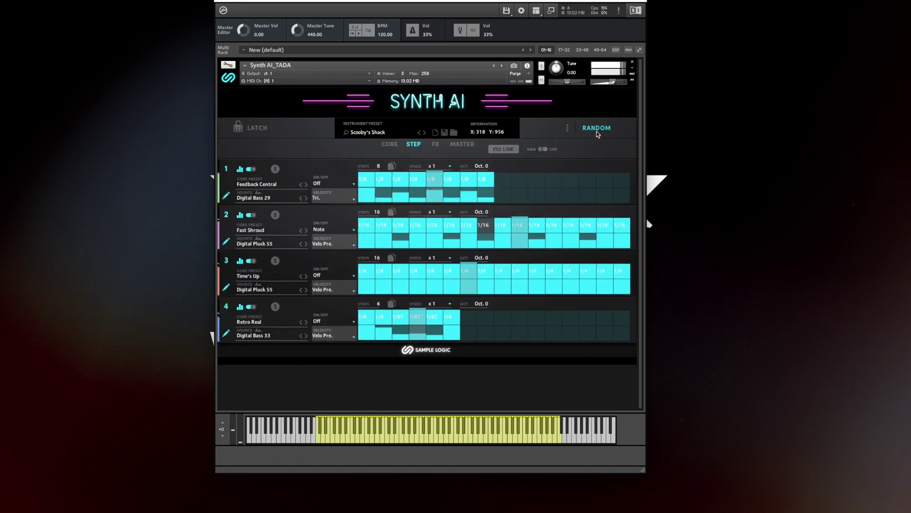
{"action": "left_click", "coordinate": [598, 125]}
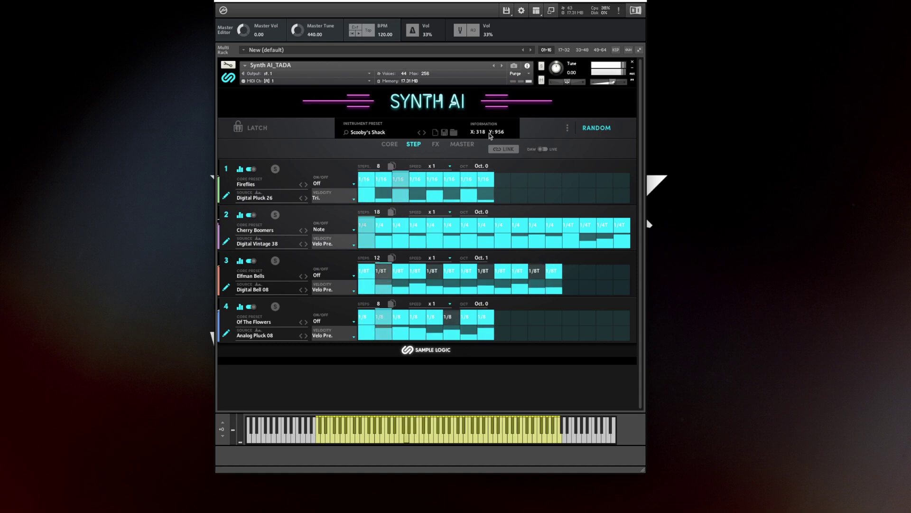
Step: Move the XY mixer puck from the pad's centre toward core 2's corner and look through core 2's preset browser
{"action": "left_click", "coordinate": [390, 144]}
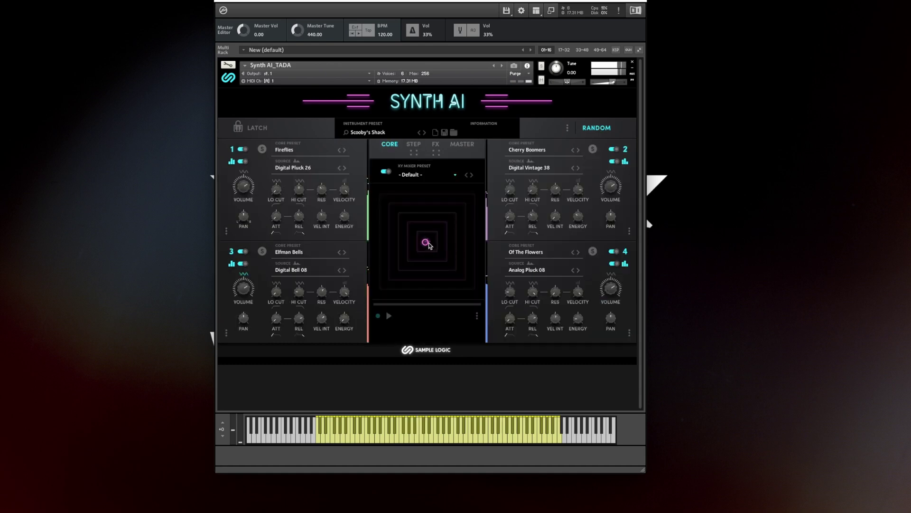
{"action": "left_click_drag", "start_coordinate": [426, 242], "coordinate": [466, 196]}
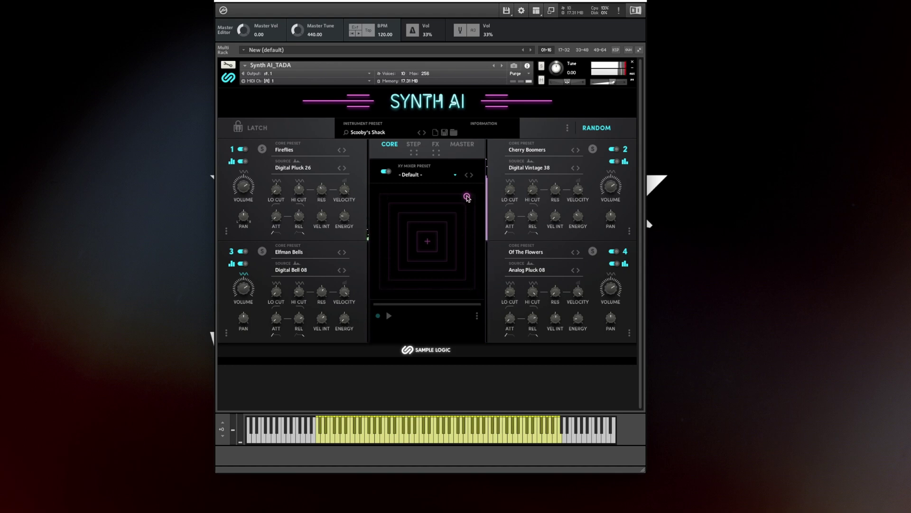
{"action": "left_click", "coordinate": [527, 150]}
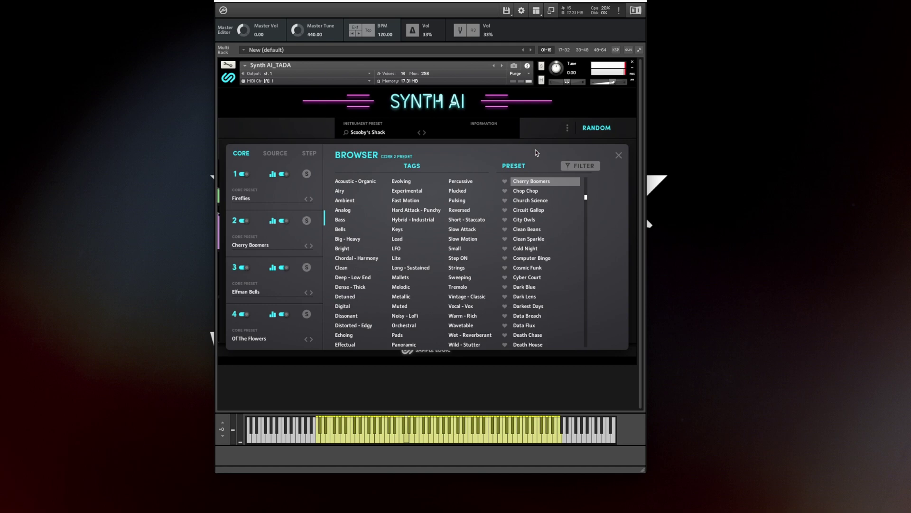
{"action": "left_click", "coordinate": [619, 155]}
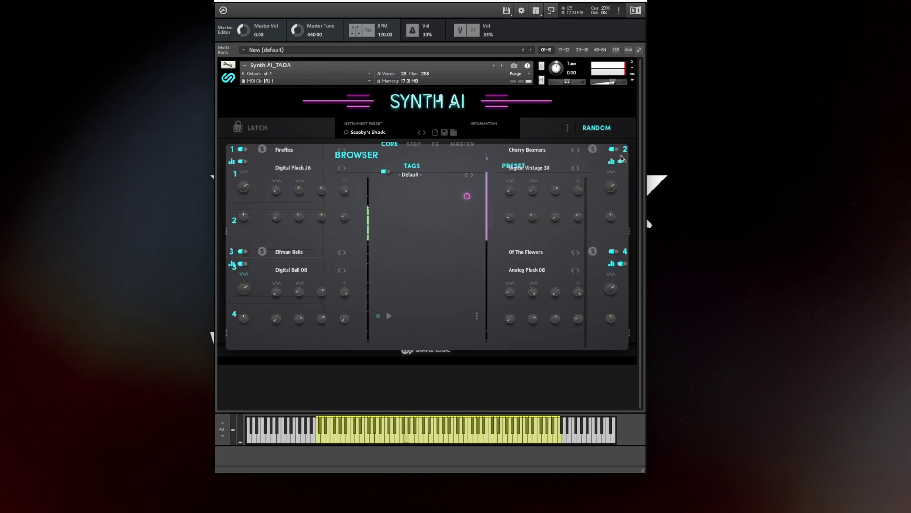
Step: Shift the XY mixer puck along the pad's edge toward core 4 and return it to core 2's corner
{"action": "left_click_drag", "start_coordinate": [467, 196], "coordinate": [515, 217]}
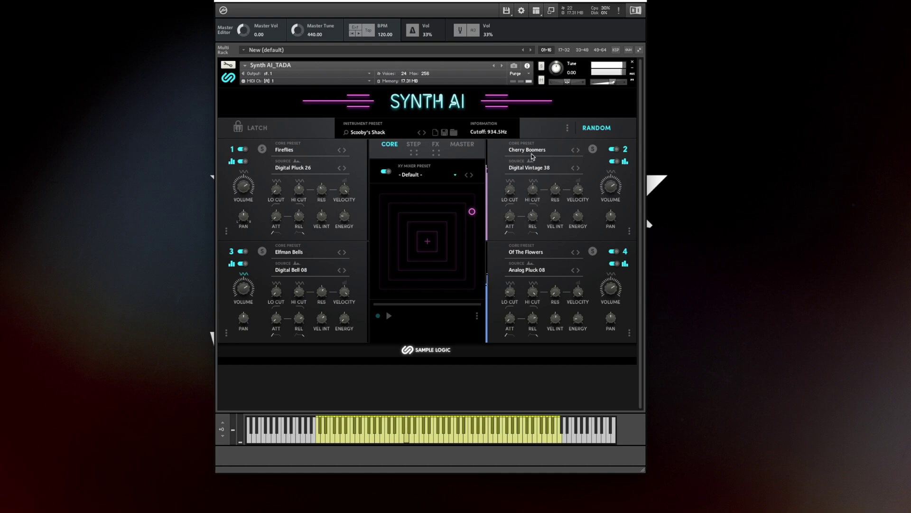
{"action": "left_click", "coordinate": [555, 210]}
{"action": "left_click_drag", "start_coordinate": [555, 178], "coordinate": [565, 238]}
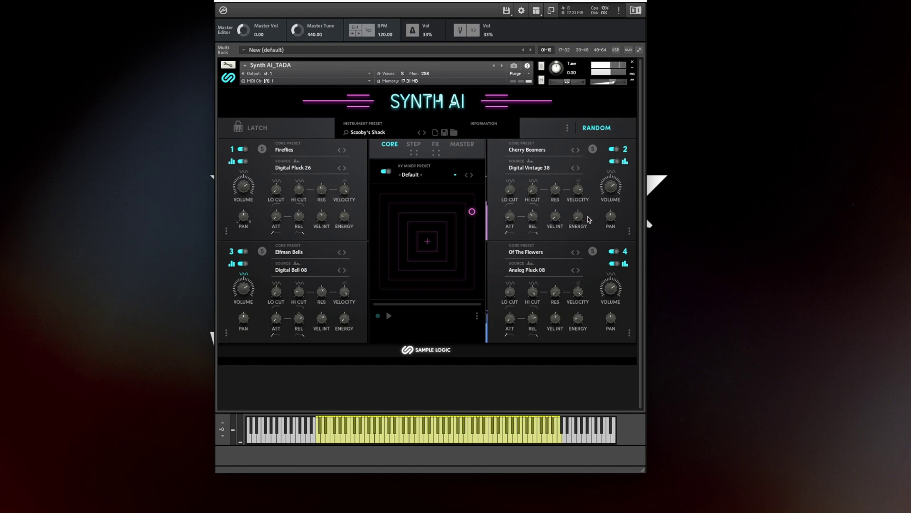
{"action": "left_click_drag", "start_coordinate": [474, 211], "coordinate": [478, 189]}
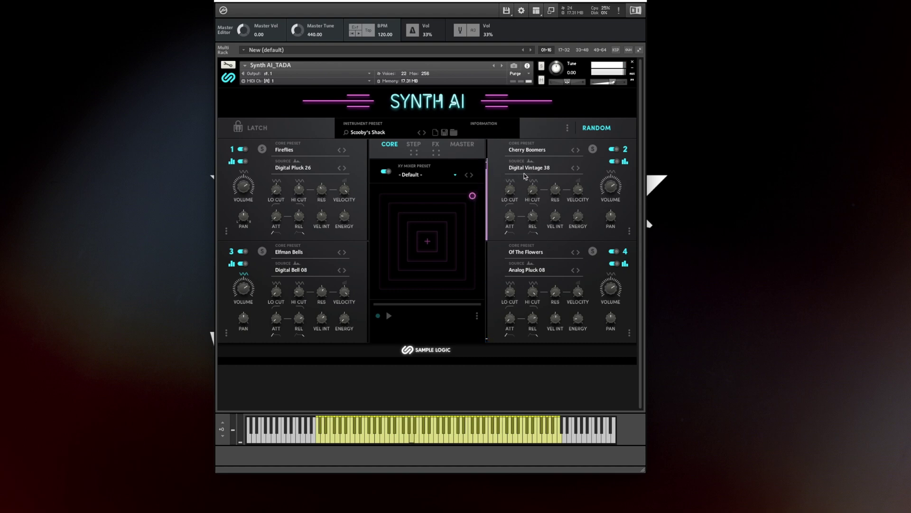